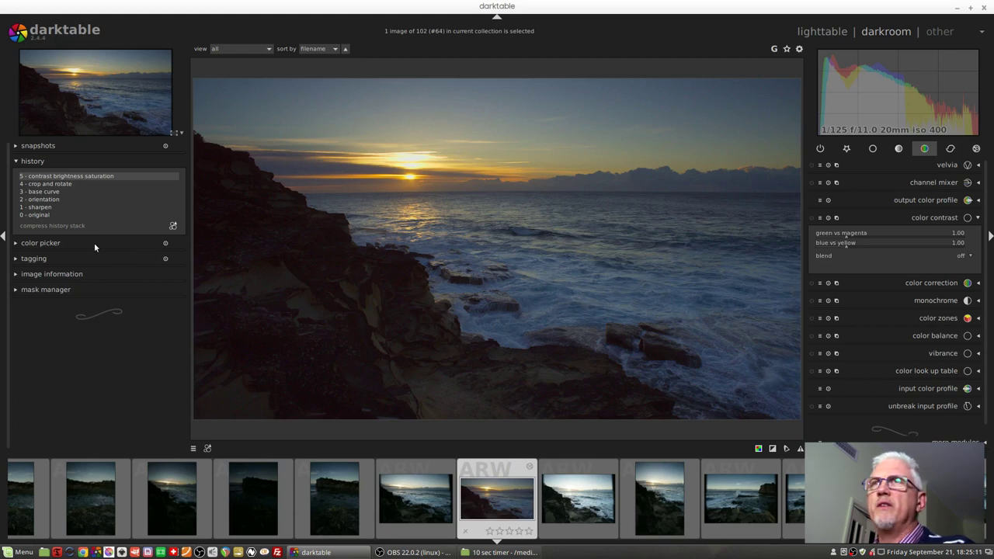
Preview the earlier history steps, then return to the latest contrast brightness saturation step
left_click(65, 199)
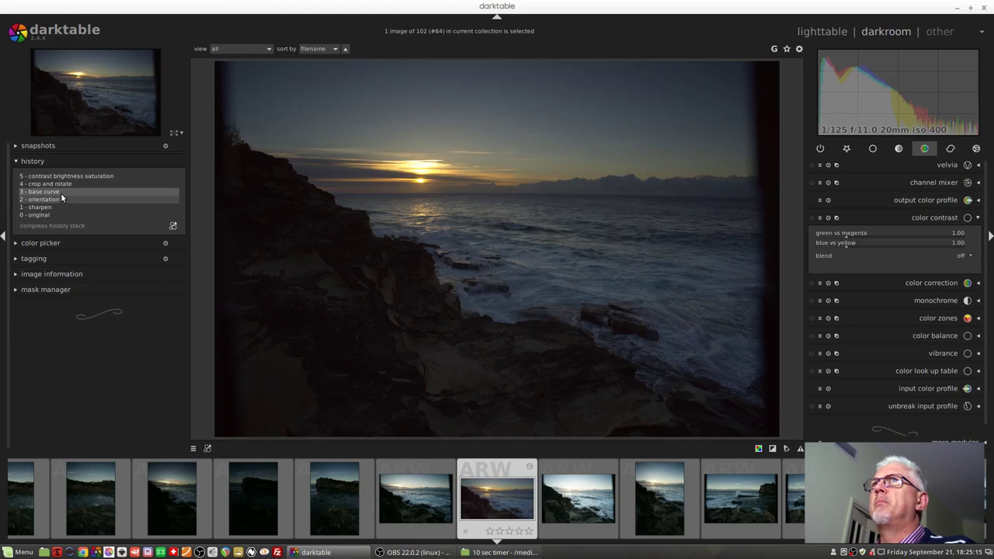
left_click(60, 192)
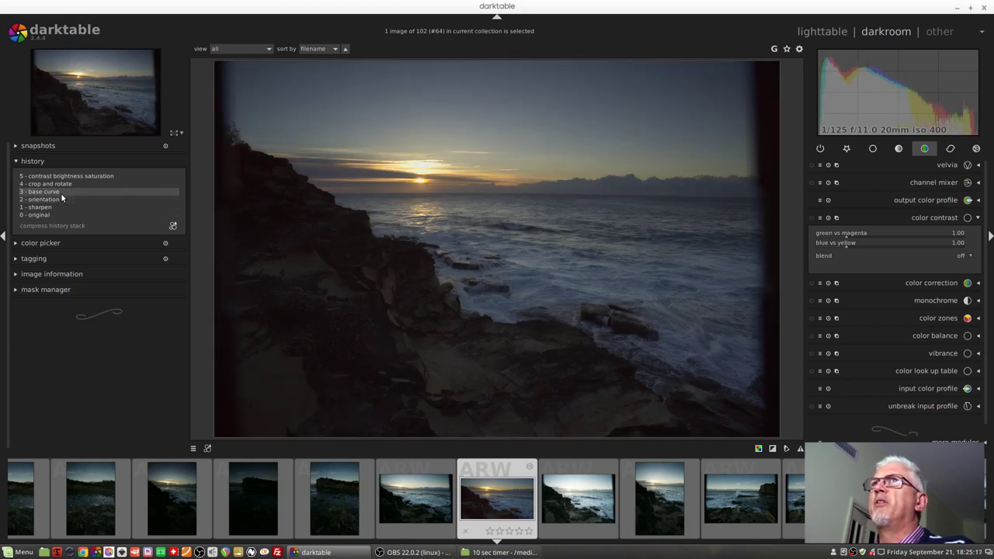
left_click(50, 184)
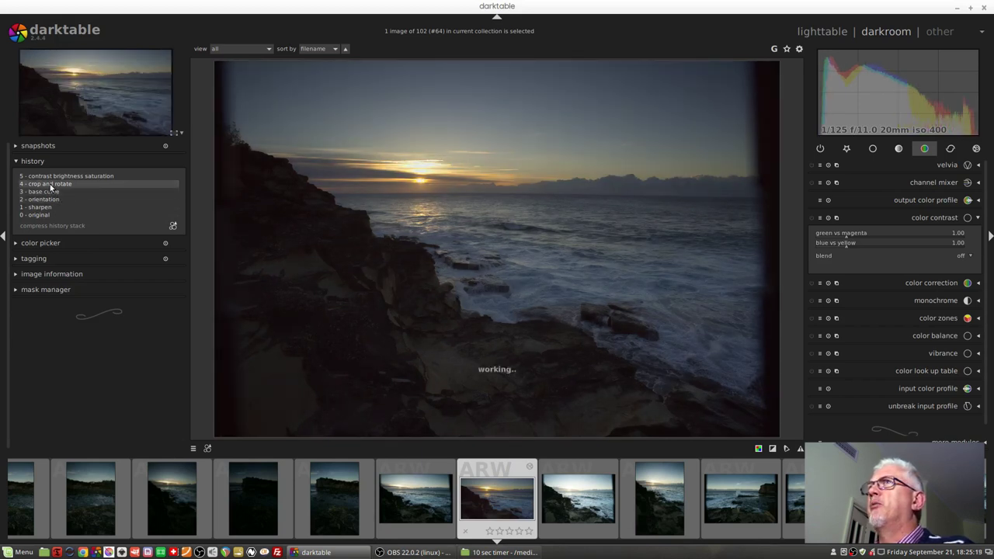
left_click(64, 176)
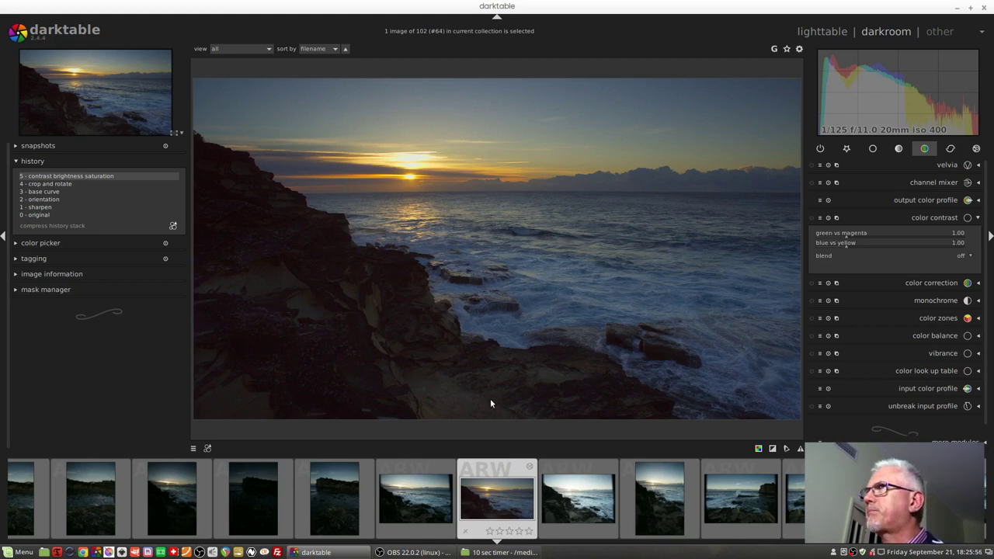
In the basic group, raise the shadows and highlights module's shadows to 62.67
left_click(936, 217)
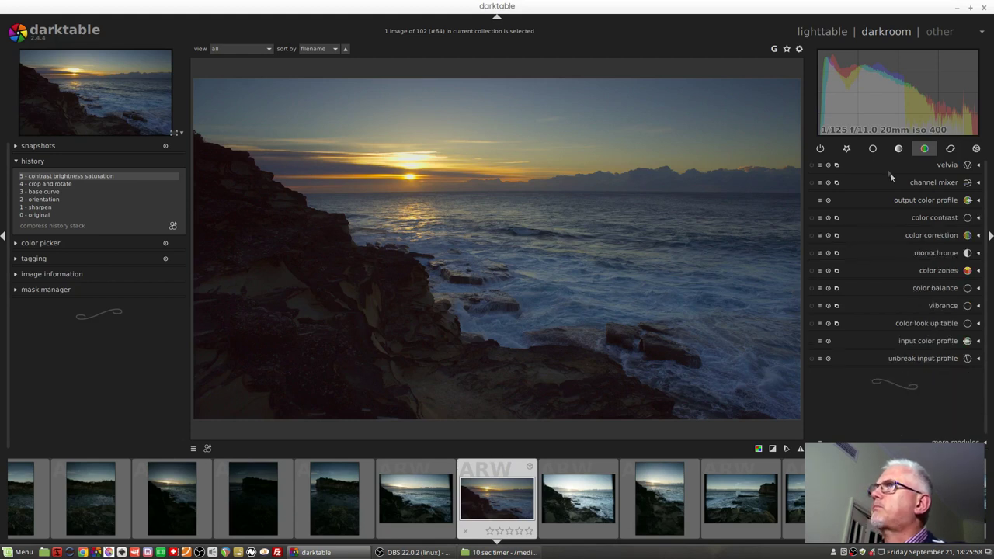
left_click(872, 148)
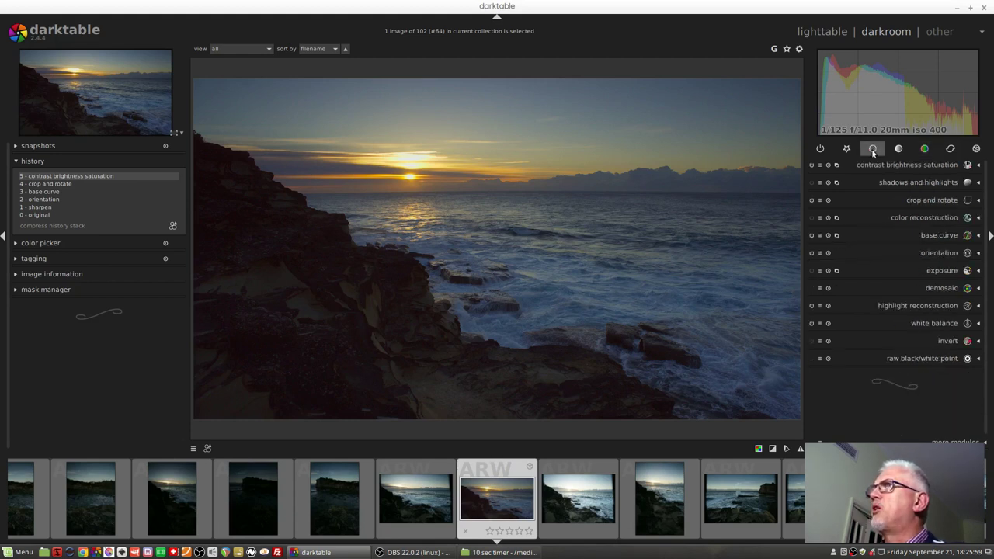
left_click(924, 182)
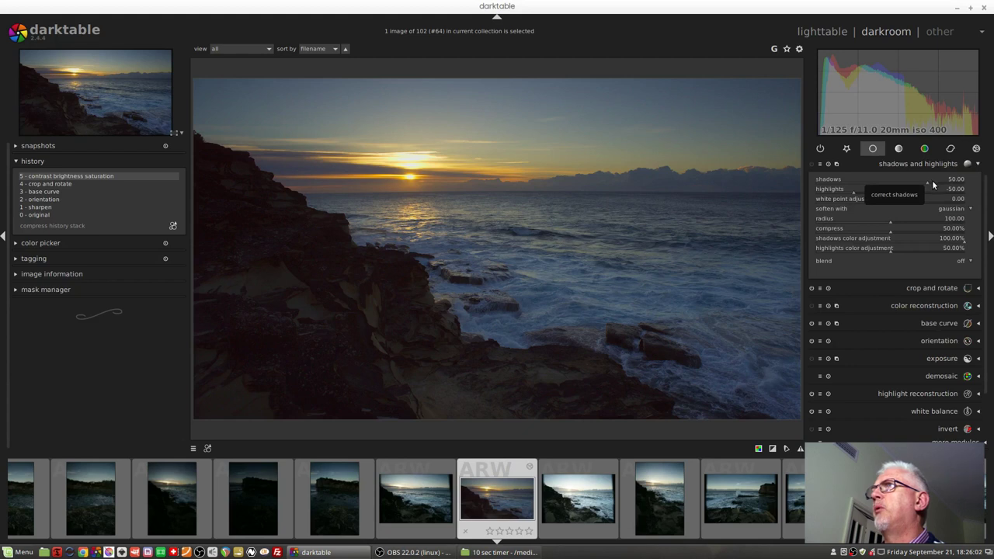
left_click(934, 181)
scroll(936, 181, "up", 1)
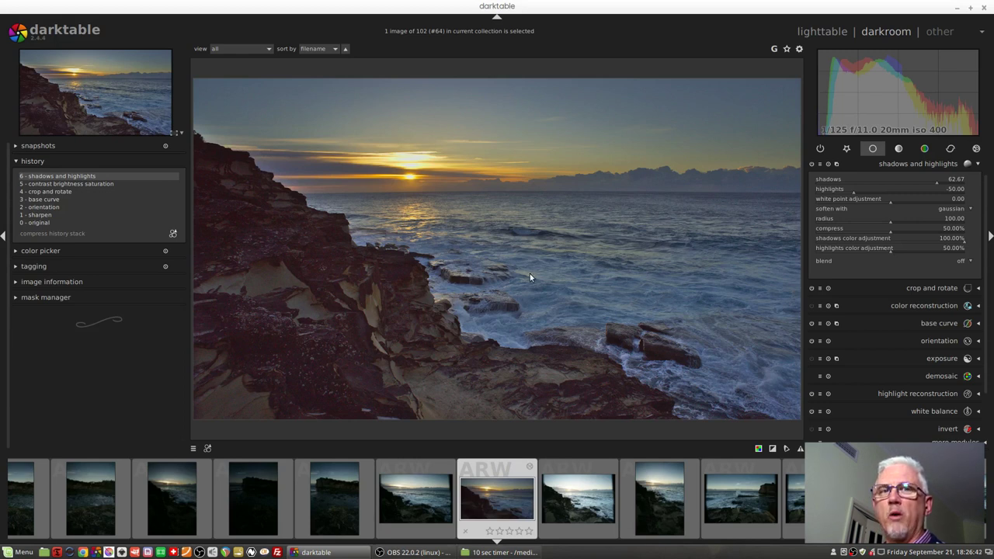
Set shadows and highlights to blend through a drawn & parametric mask, combined exclusively
left_click(960, 262)
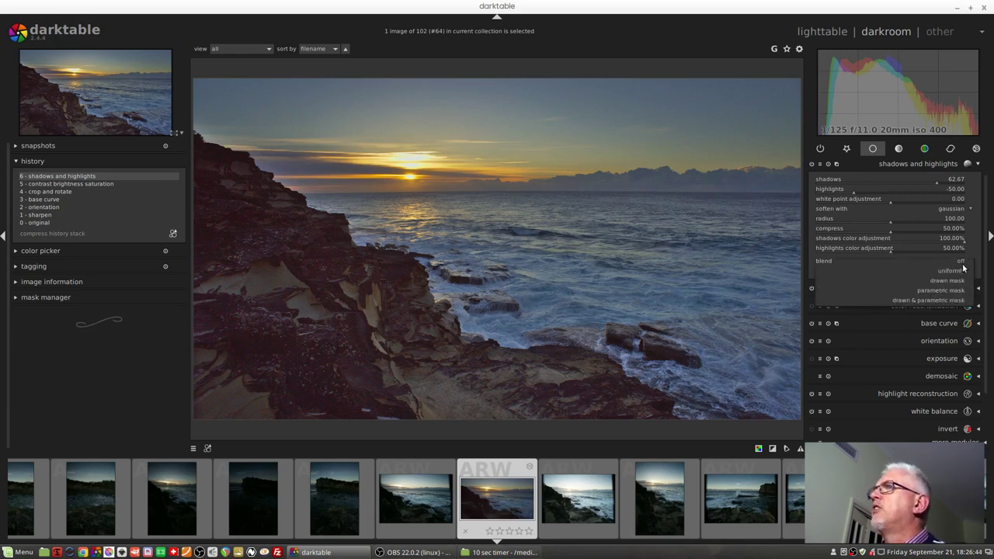
left_click(941, 300)
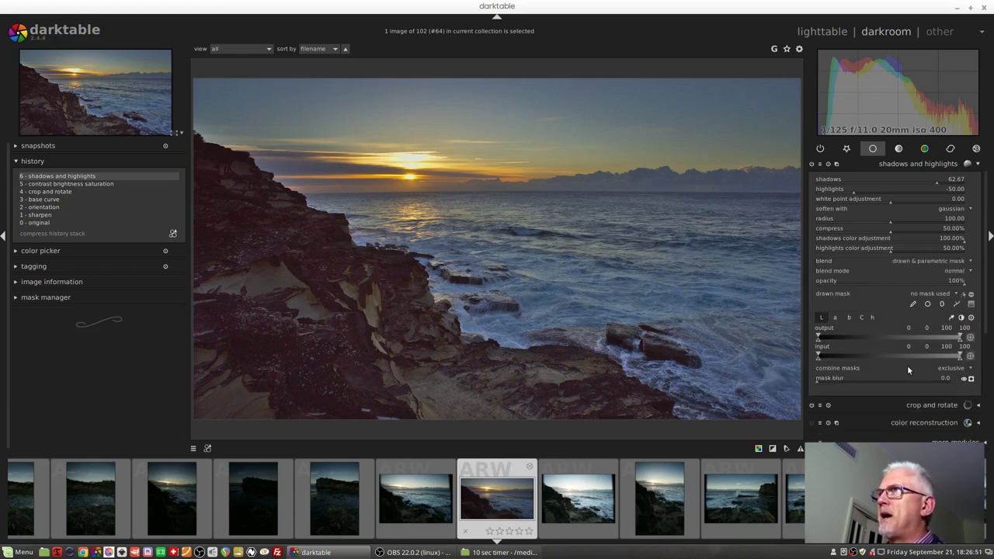
left_click(942, 369)
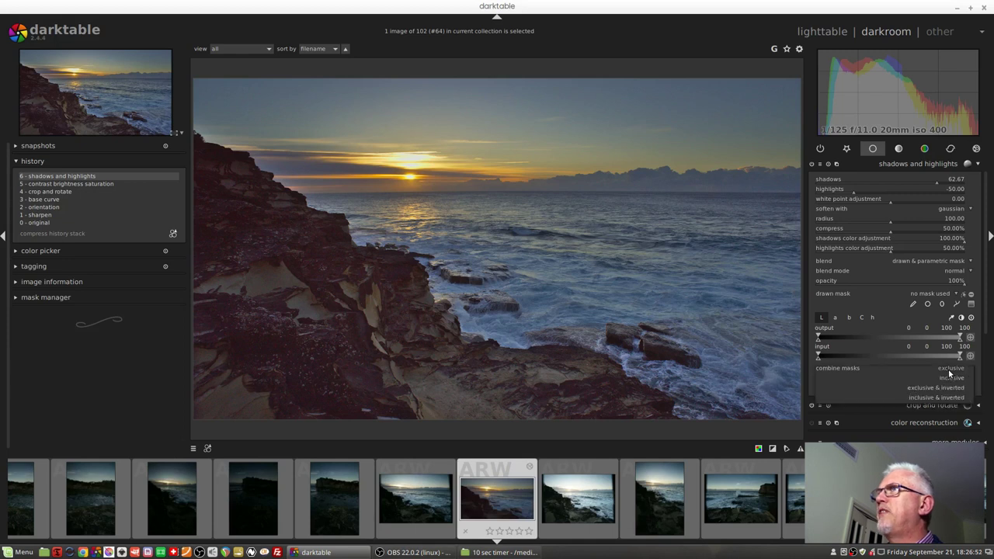
left_click(841, 399)
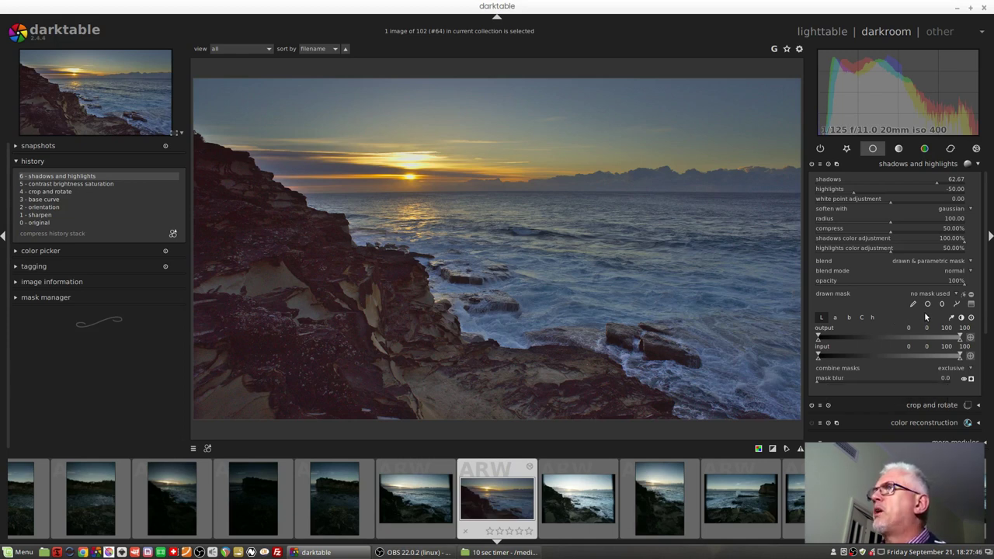
Draw a closed path from the top-left cliff edge down past the frame bottom, then hide its outline
left_click(956, 306)
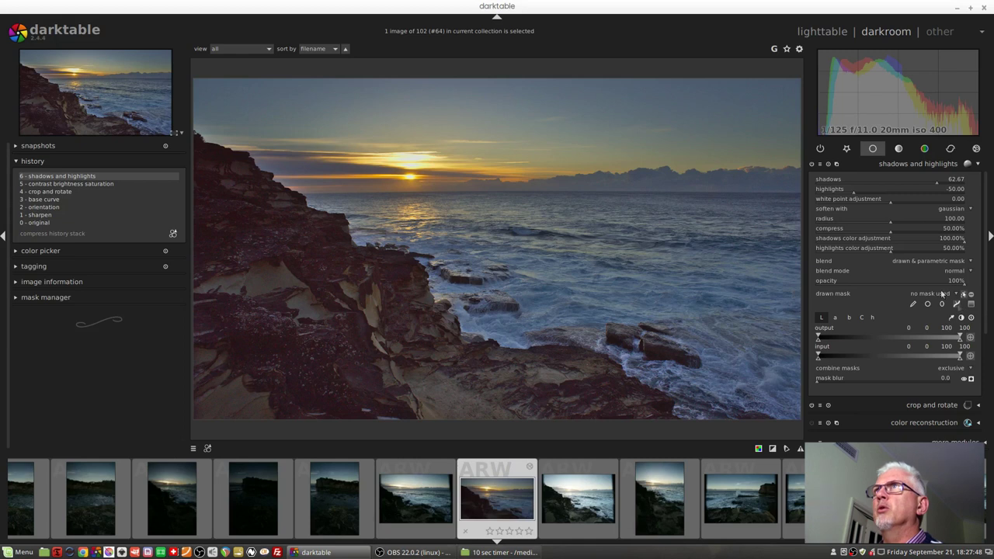
left_click(192, 127)
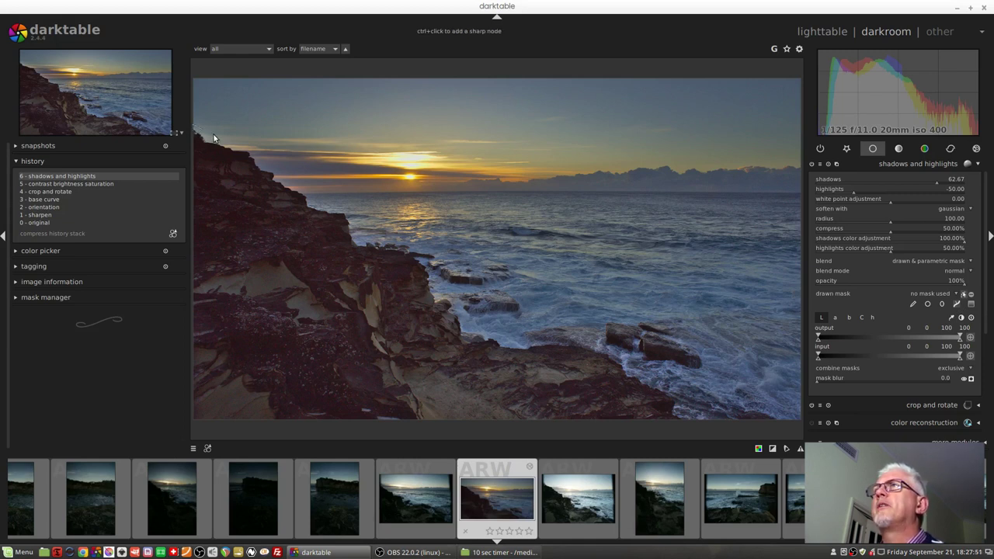
left_click(256, 149)
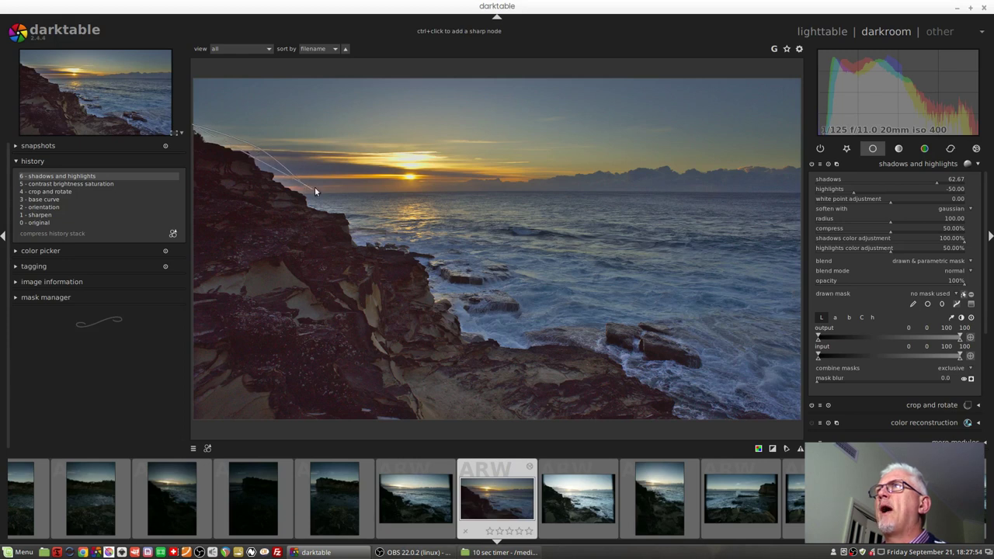
left_click(343, 207)
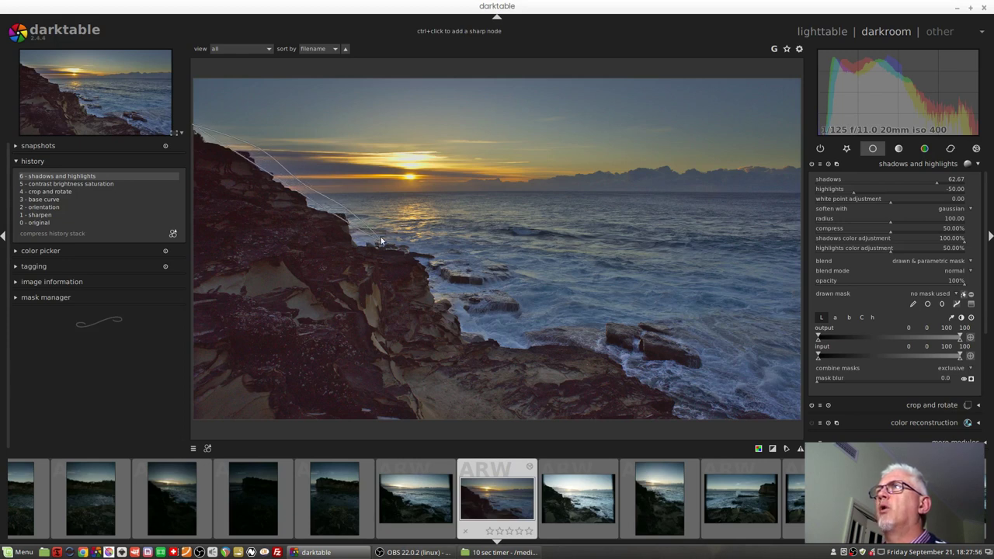
left_click(419, 246)
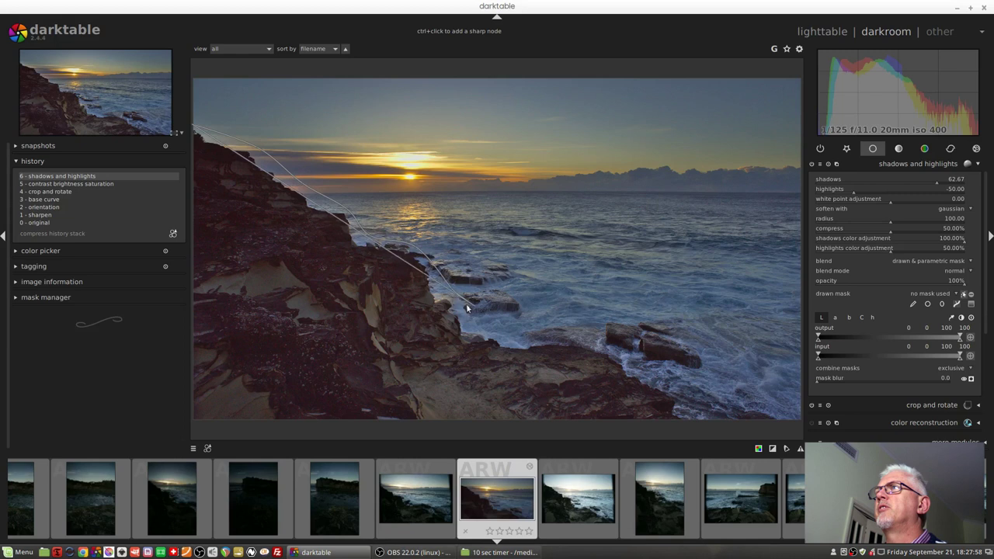
left_click(480, 331)
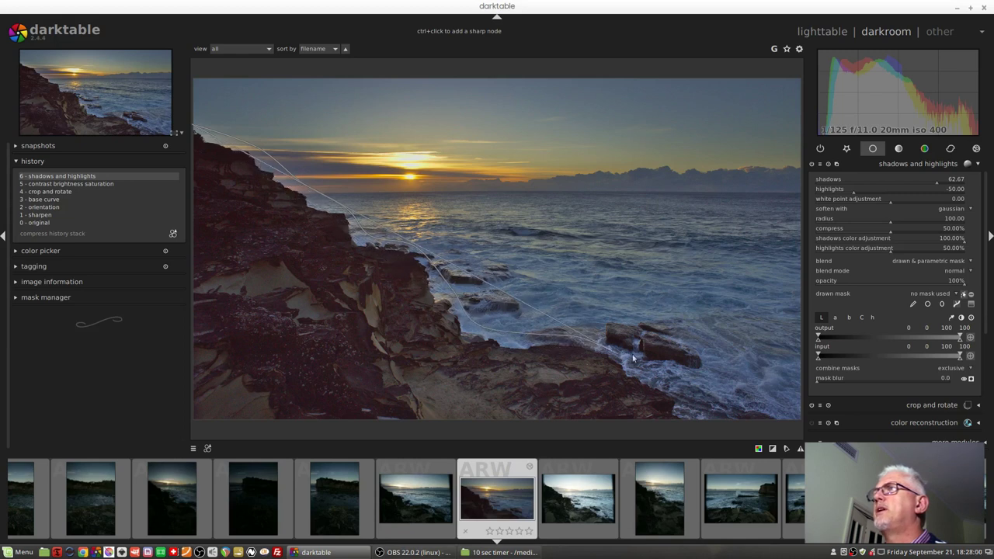
left_click(667, 385)
left_click(713, 427)
left_click(192, 423)
right_click(192, 423)
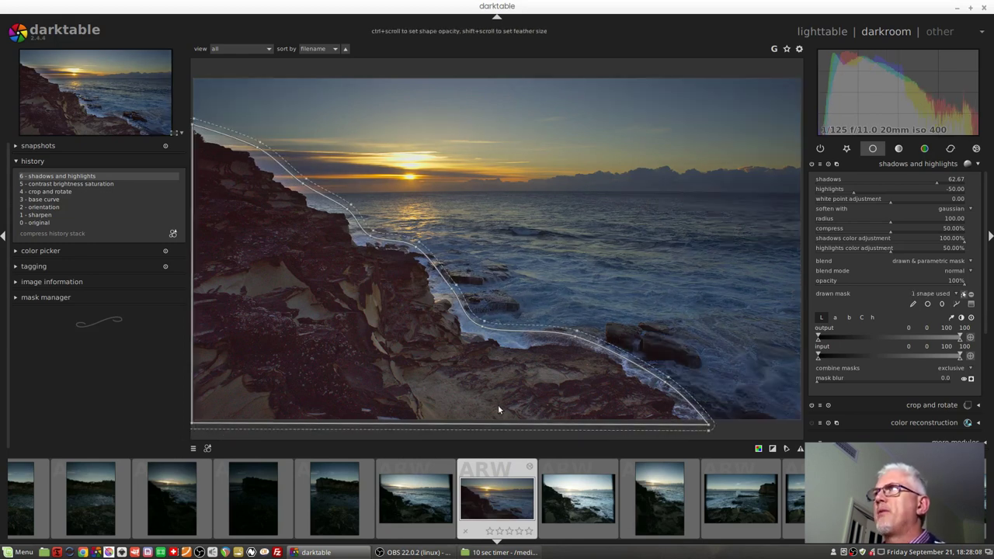
left_click(964, 294)
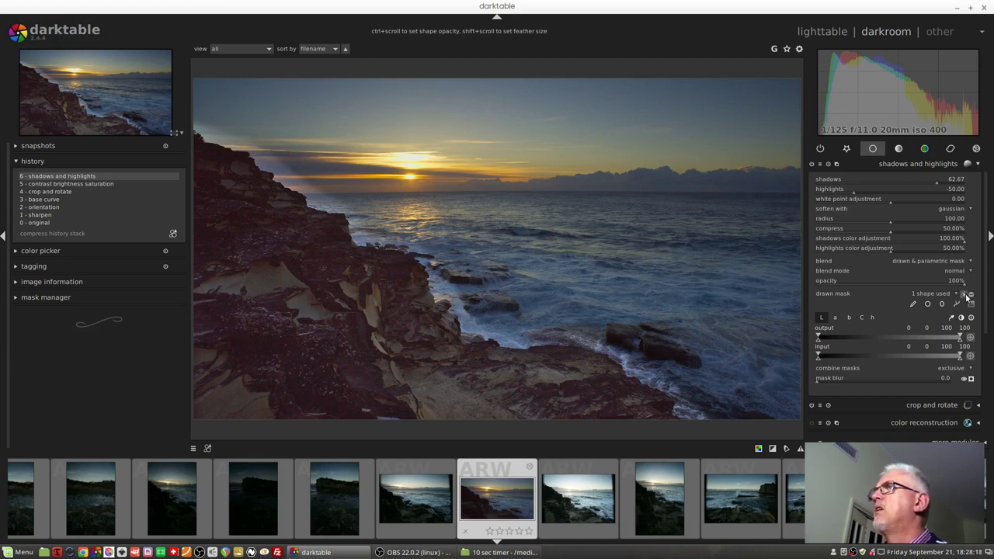
left_click(970, 379)
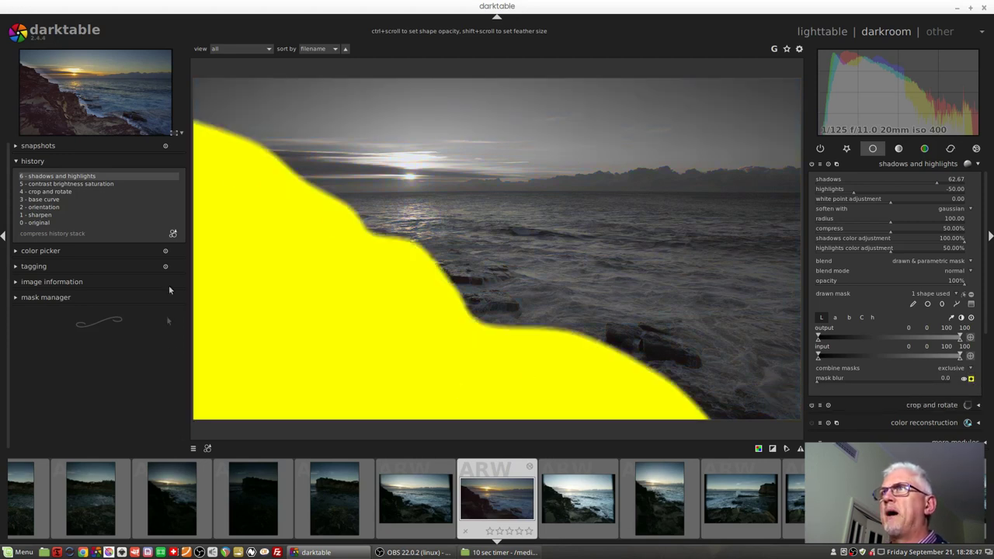
left_click(971, 379)
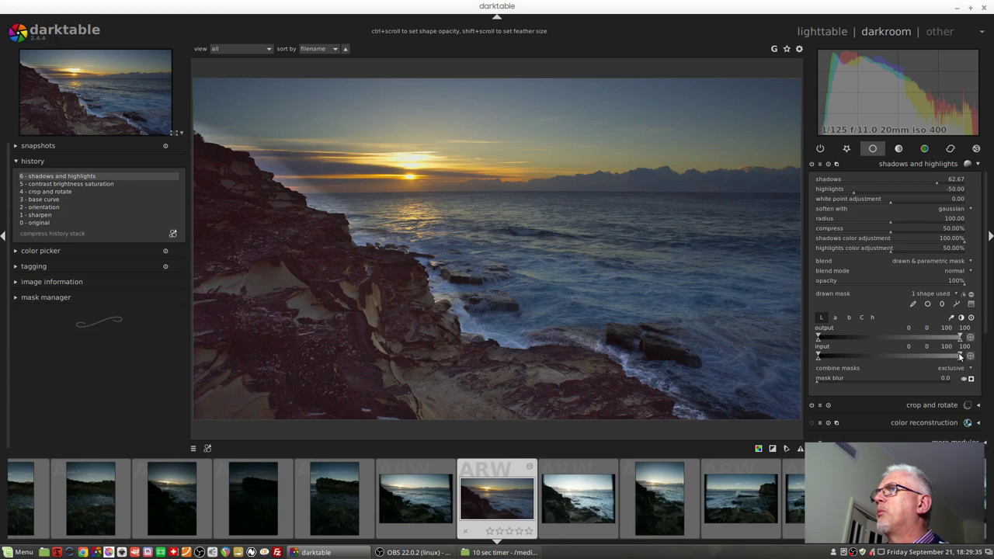
Narrow the mask's input lightness range toward darker tones and show the mask overlay
left_click_drag(964, 355, 844, 355)
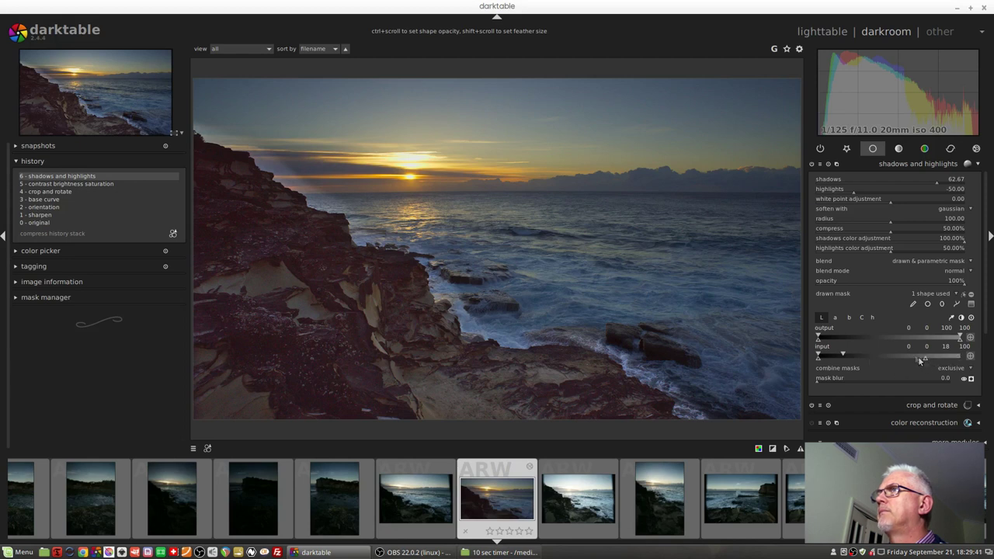
left_click_drag(879, 357, 861, 359)
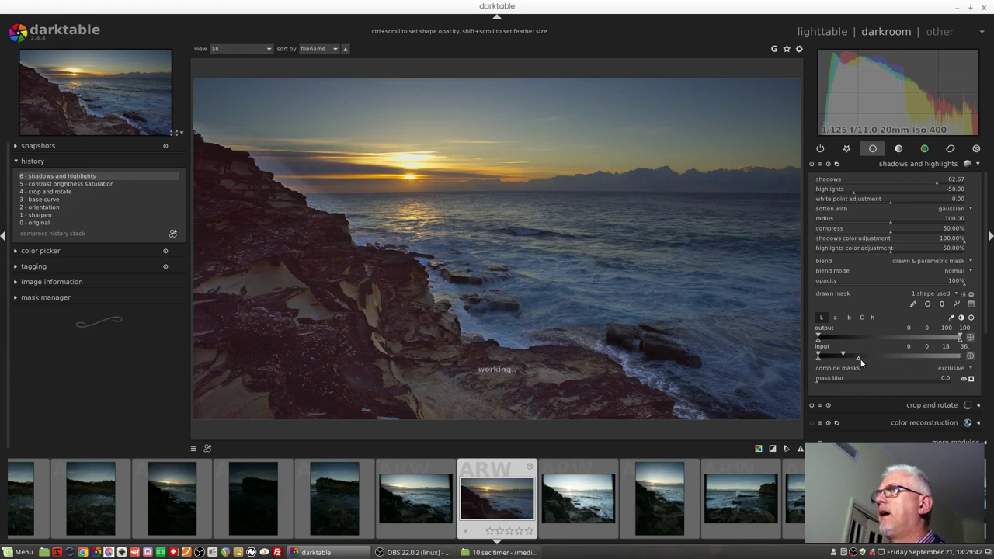
left_click(970, 379)
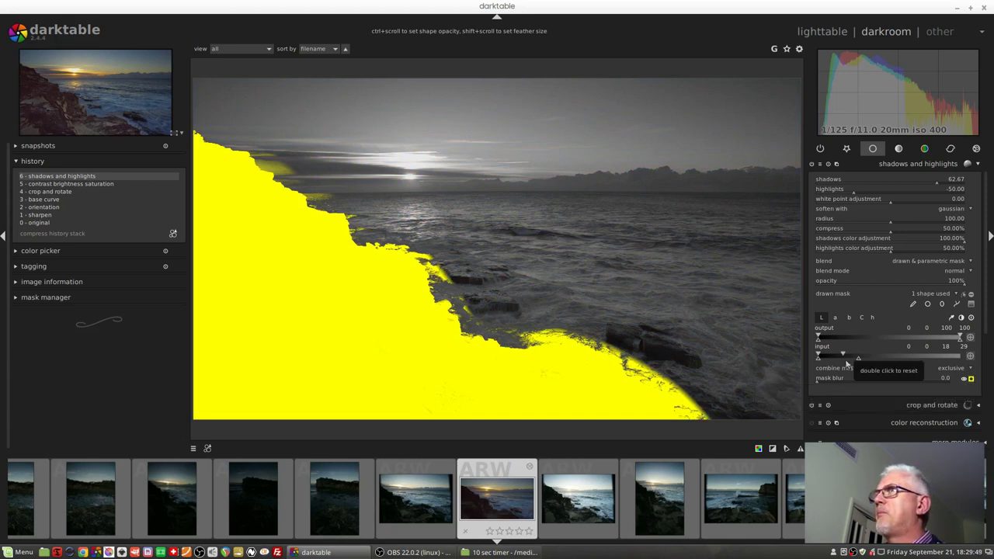
Fine-tune the input lightness range to 13–24 so only the dark rocks are masked
left_click_drag(841, 354, 837, 356)
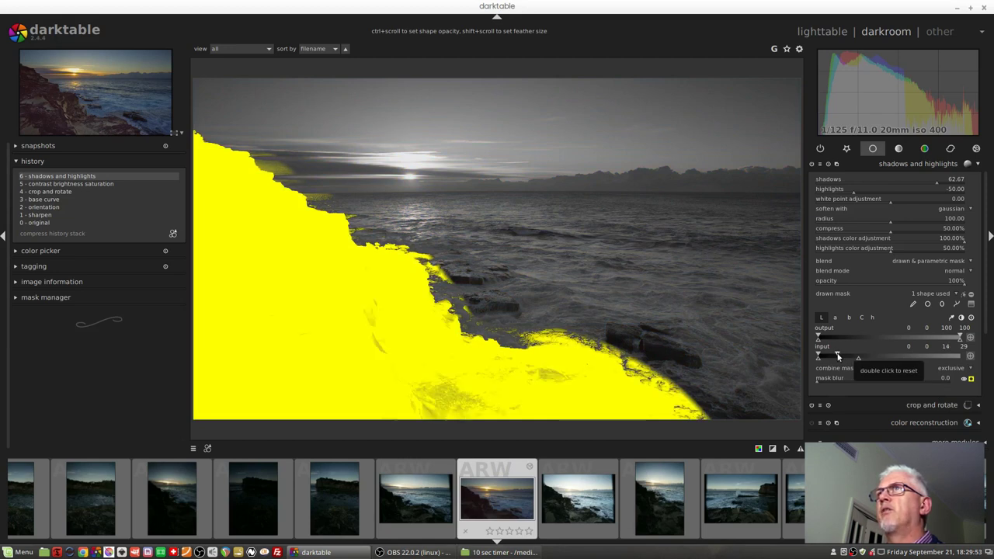
left_click_drag(838, 355, 836, 355)
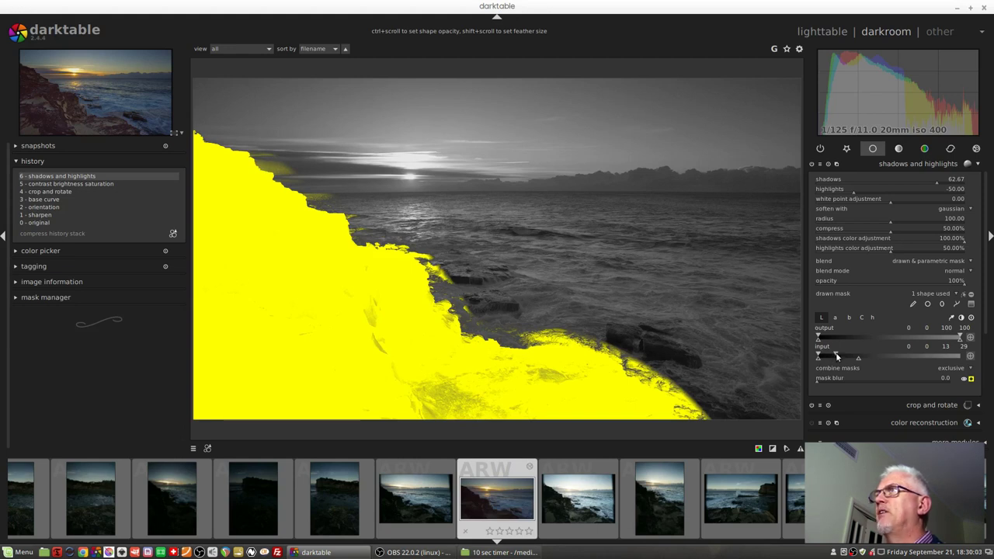
left_click_drag(836, 357, 832, 356)
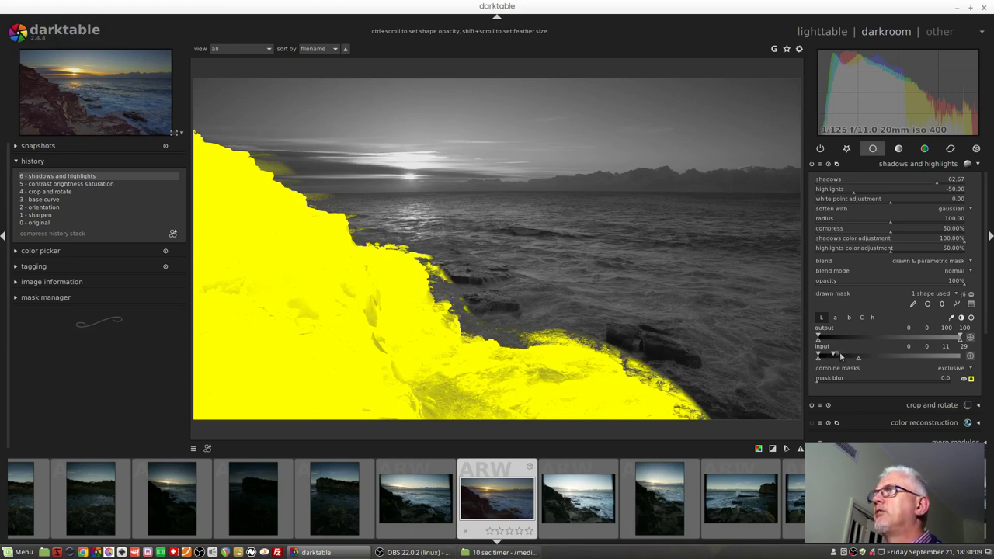
left_click_drag(835, 355, 837, 356)
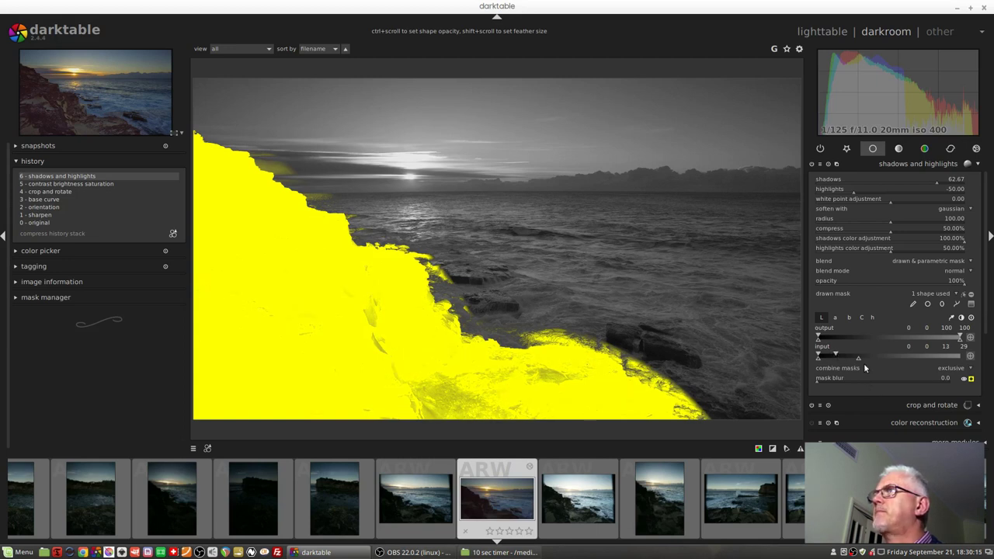
left_click_drag(857, 363, 853, 365)
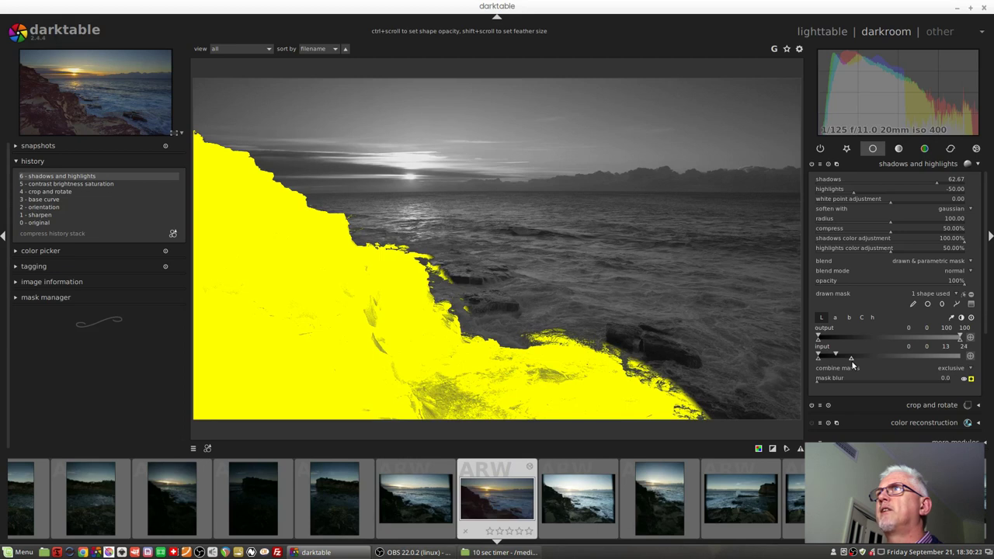
left_click_drag(852, 362, 852, 364)
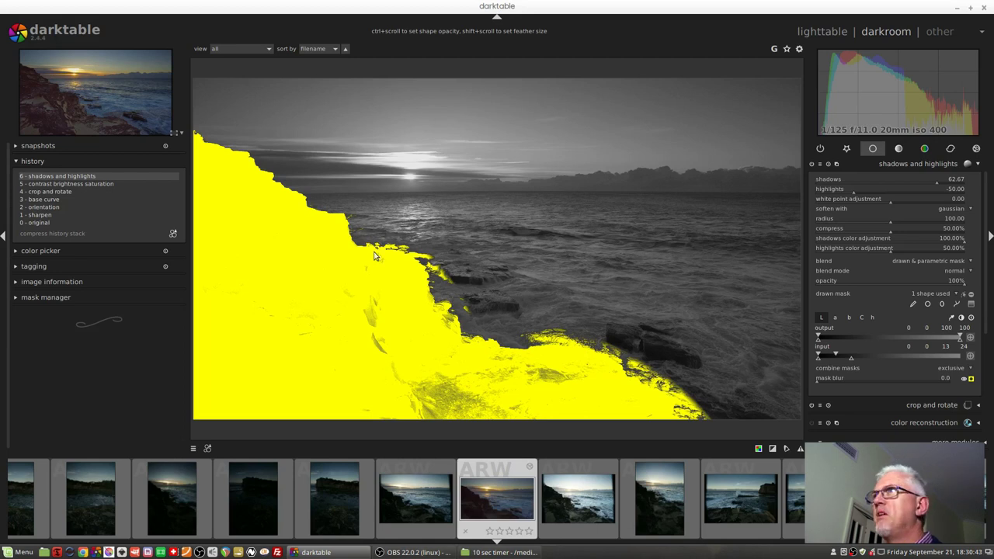
Hide the mask overlay, compare the rocks with shadows and highlights off and on, then show the favourites group
left_click(972, 379)
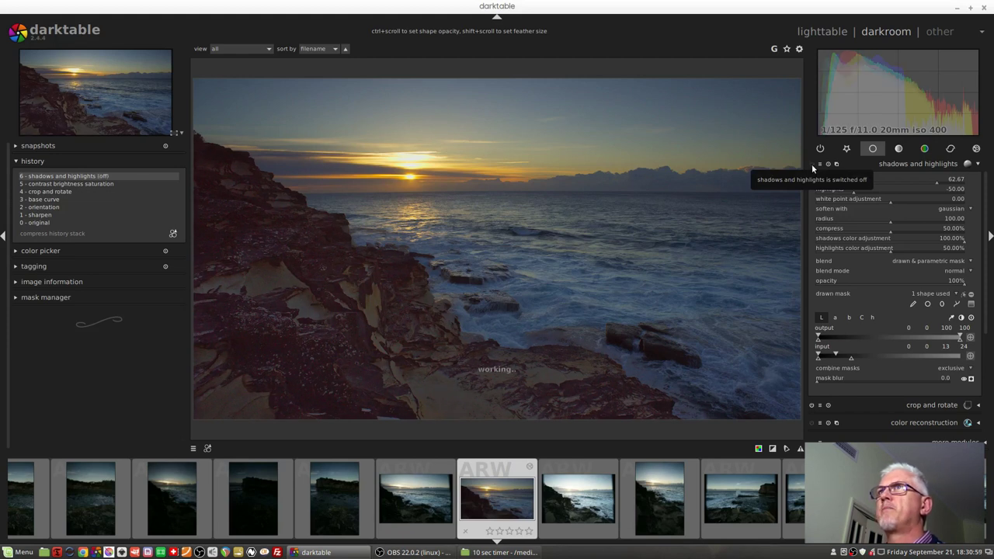
left_click(812, 165)
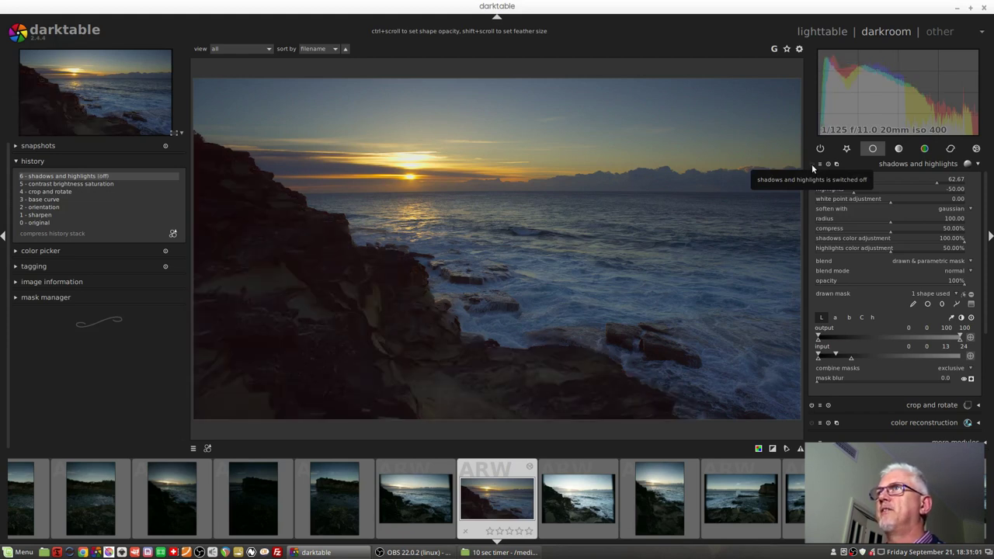
left_click(812, 165)
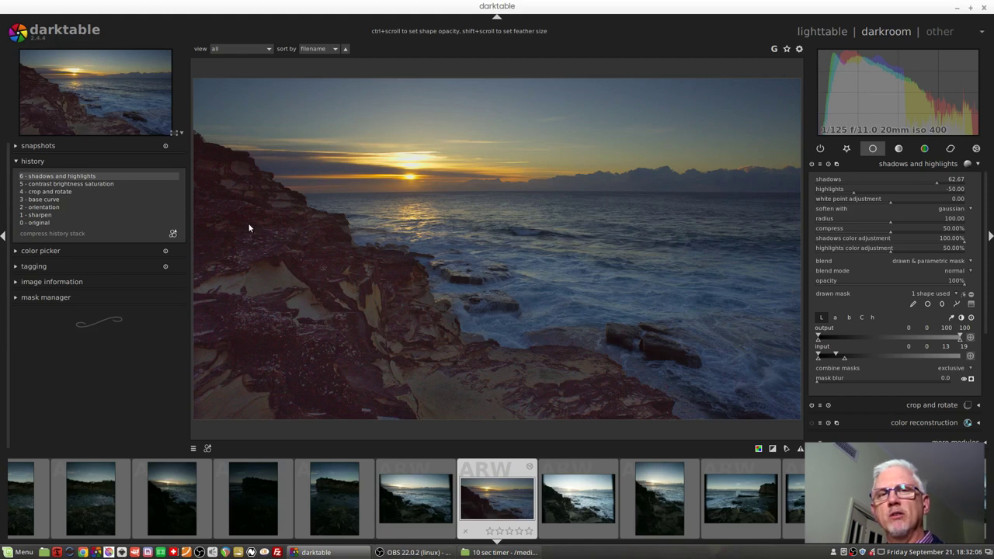
left_click(929, 164)
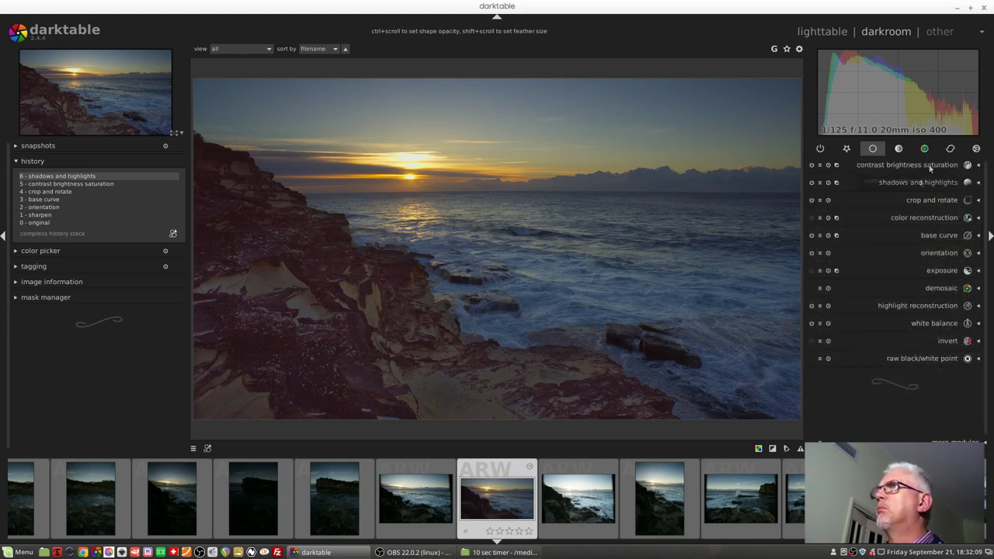
left_click(848, 150)
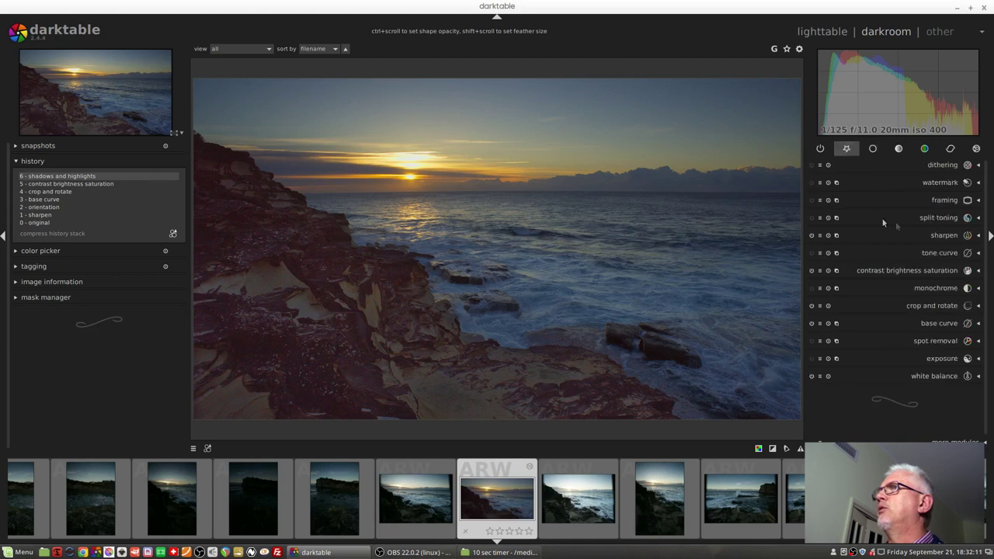
Add a tone curve reusing the shadows and highlights drawn shape, pulling its darkest end down
left_click(931, 251)
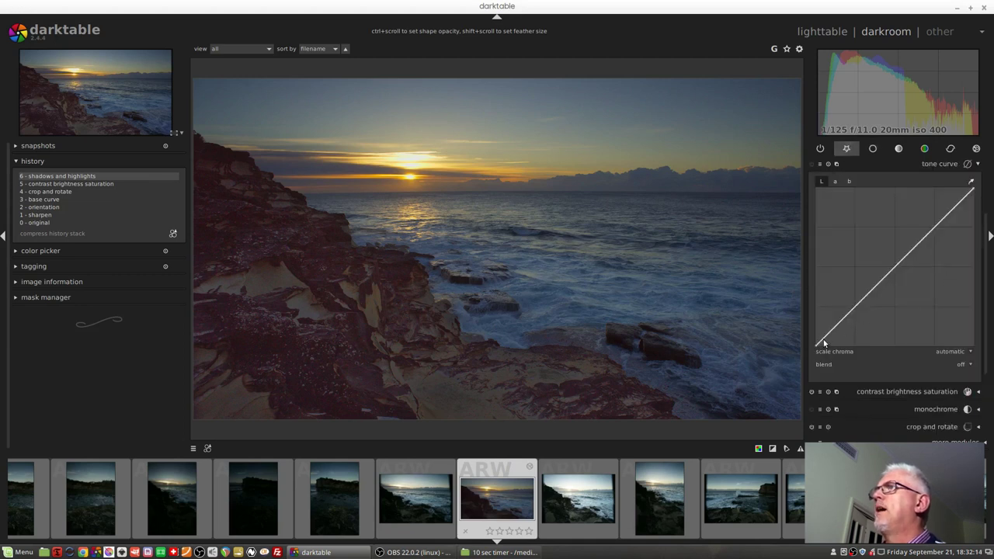
left_click(931, 364)
left_click(934, 215)
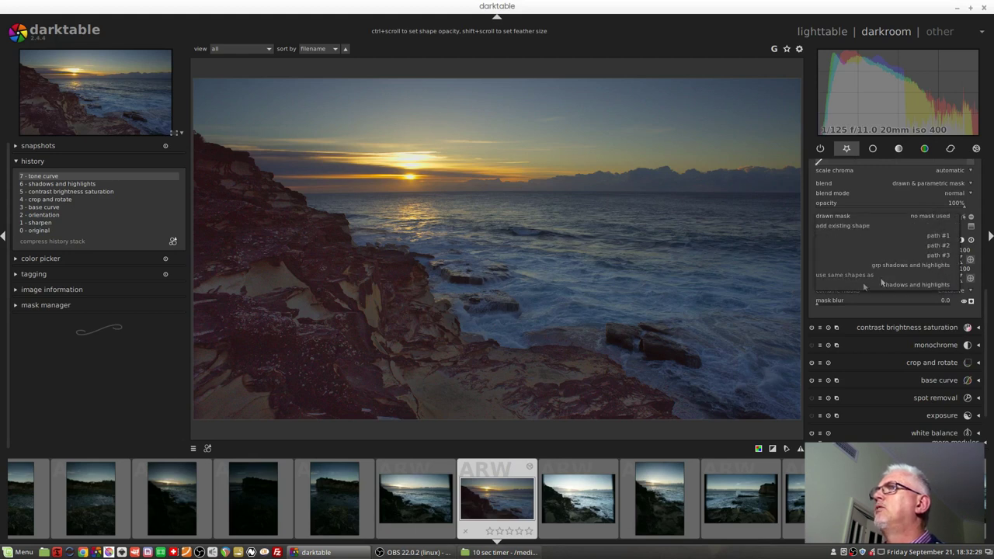
left_click(921, 285)
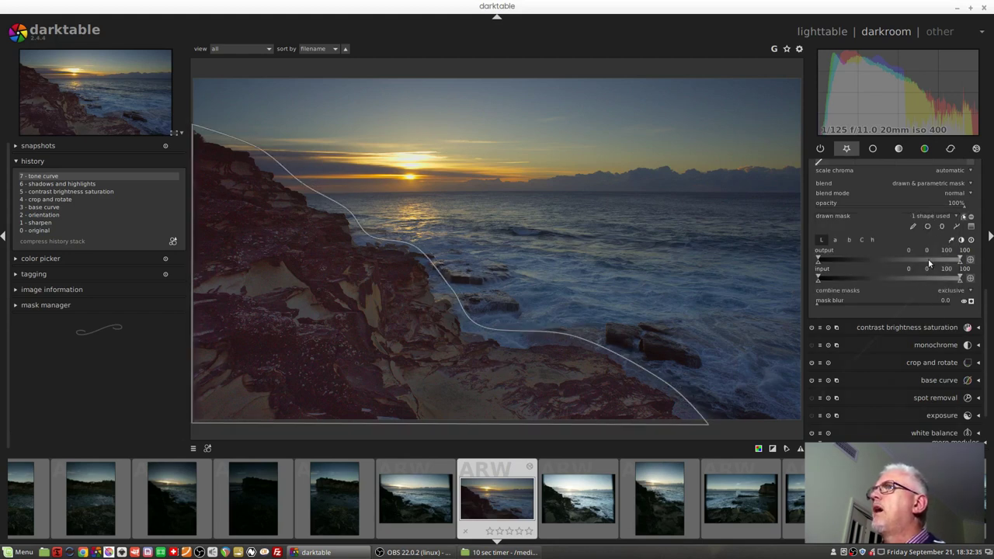
scroll(831, 381, "up", 5)
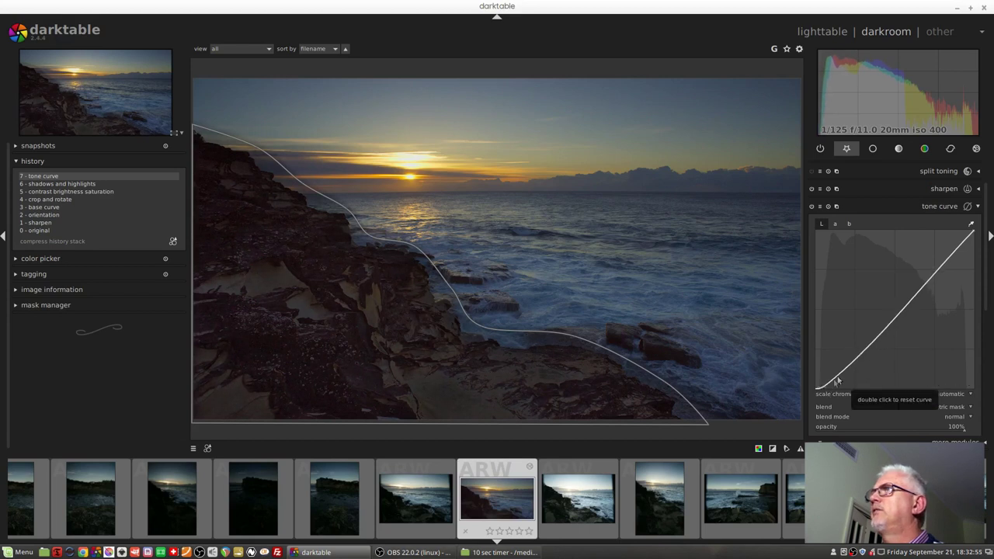
left_click_drag(831, 385, 835, 376)
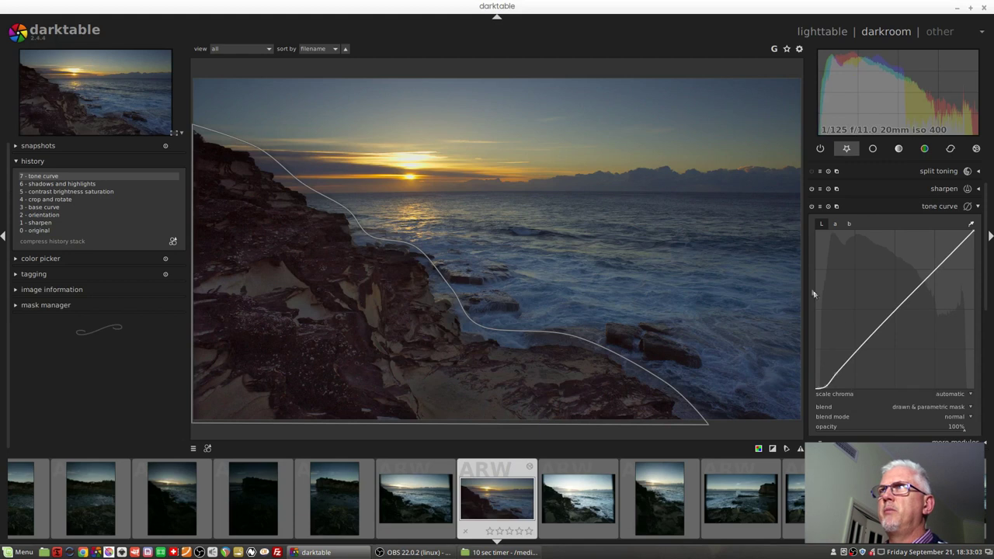
left_click(938, 206)
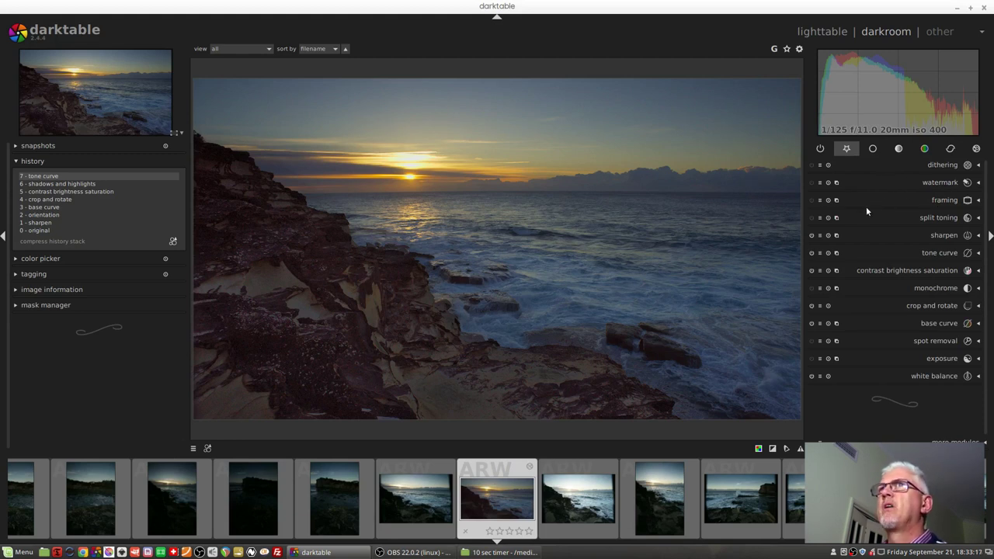
Step history back to contrast brightness saturation and try raising shadows to 64.01
left_click(103, 192)
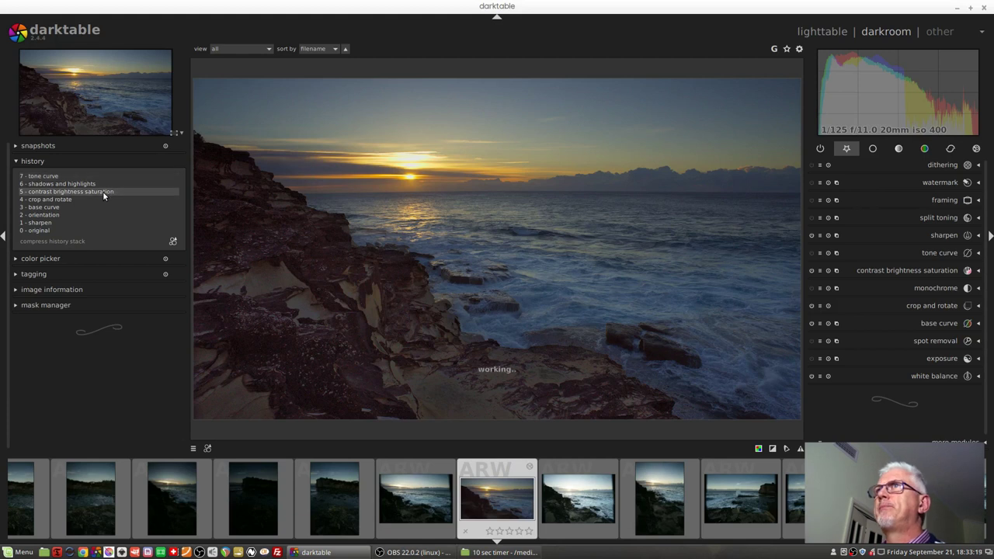
left_click(871, 148)
left_click(893, 183)
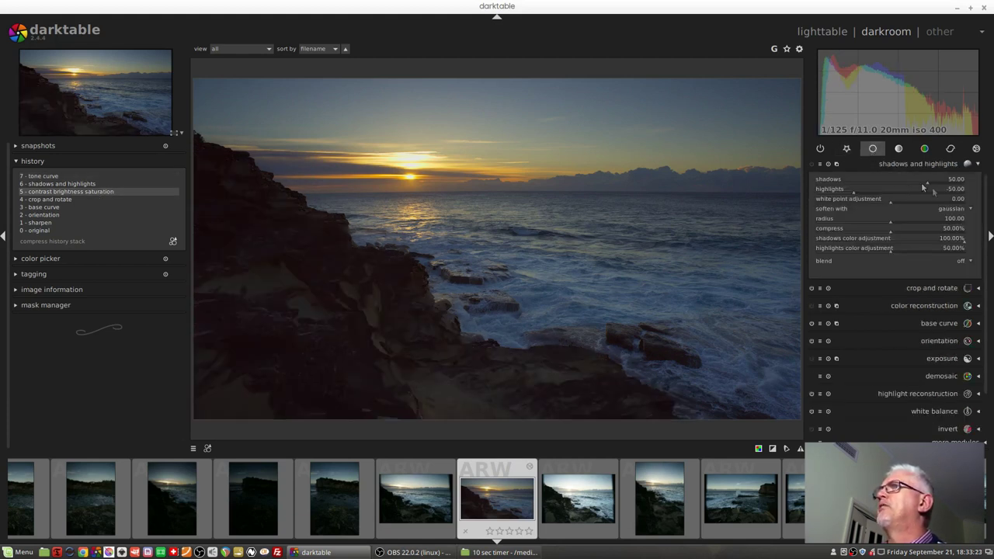
left_click(935, 182)
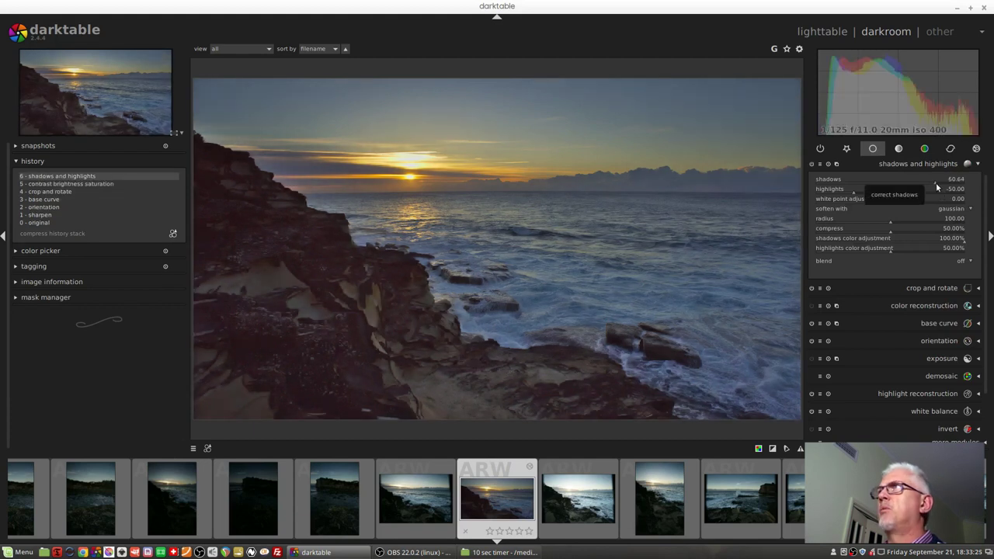
left_click(936, 183)
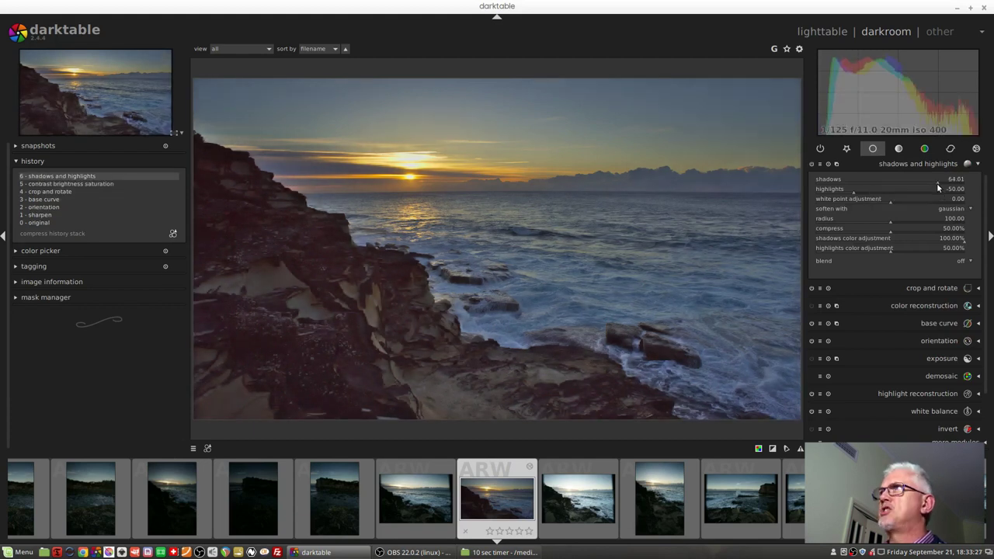
Undo the shadows change and compress history at step 5 - contrast brightness saturation
left_click(961, 262)
key("ctrl+z")
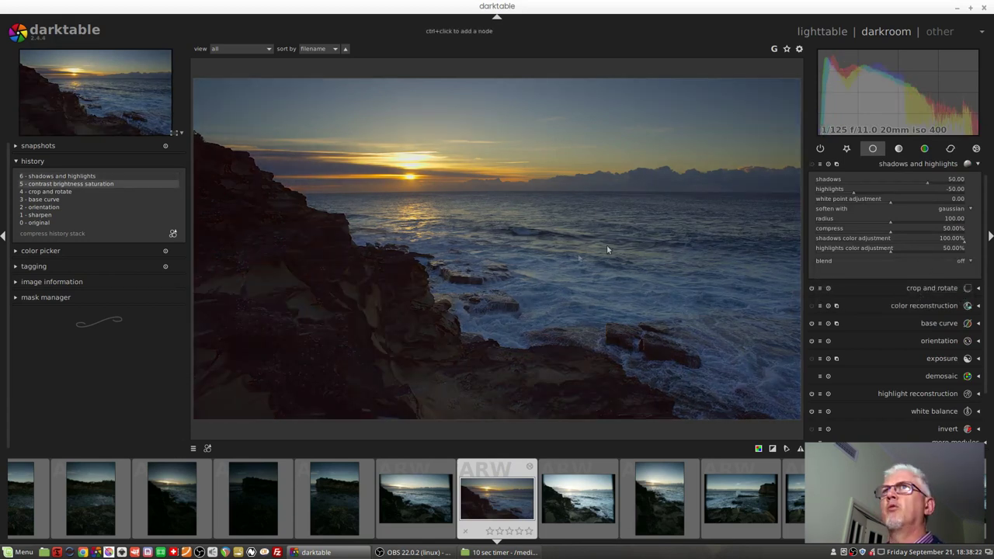
left_click(53, 233)
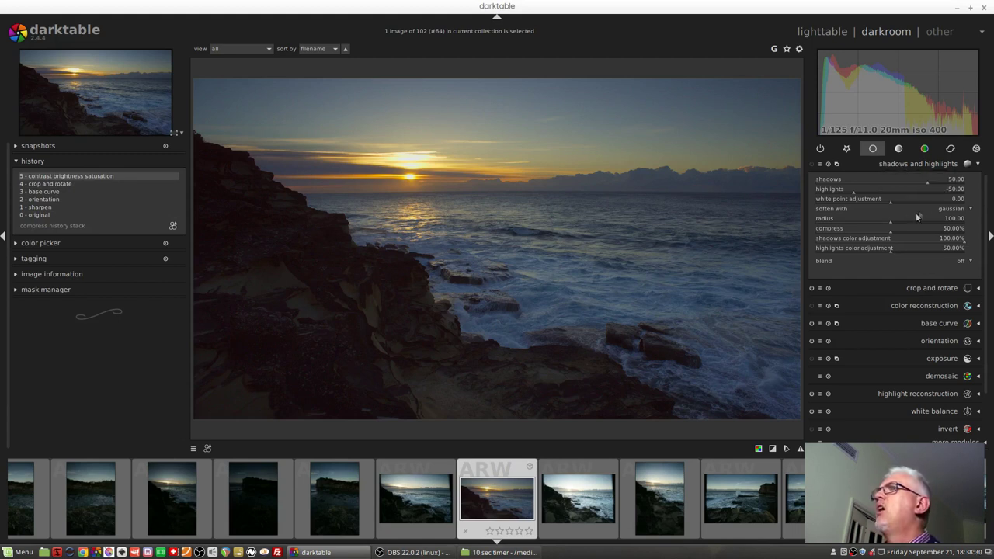
Raise shadows to 63.61 and set the blend mode to drawn & parametric mask
left_click(936, 182)
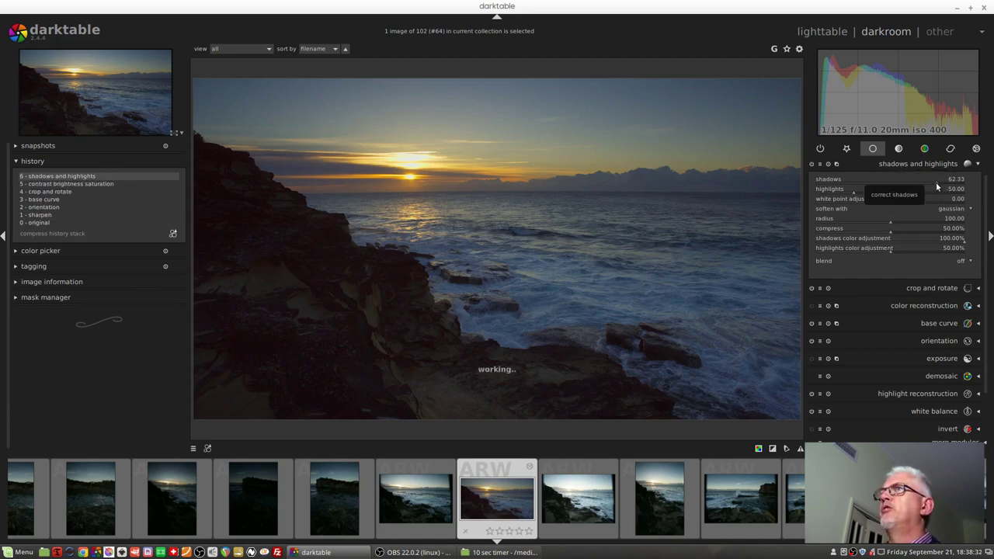
left_click(937, 182)
left_click(964, 262)
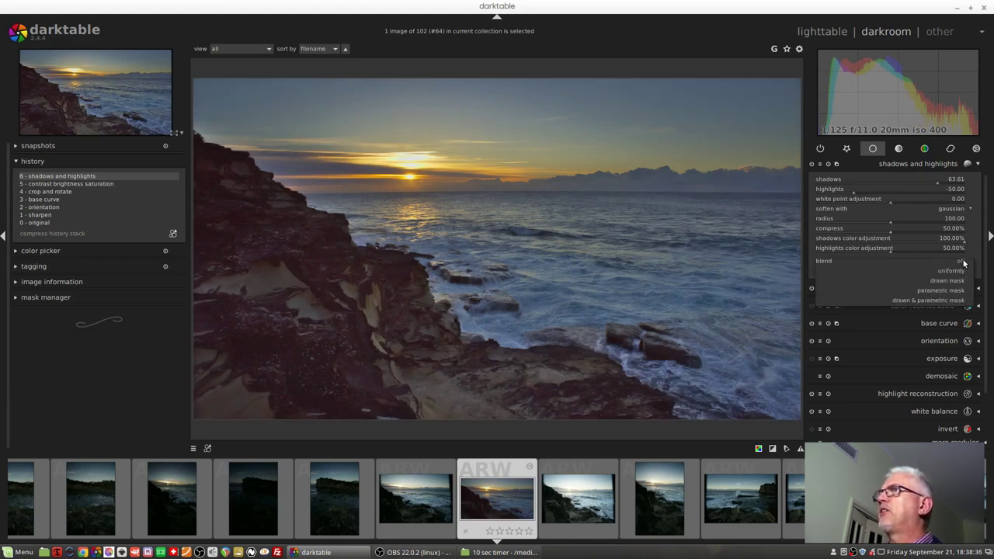
left_click(931, 300)
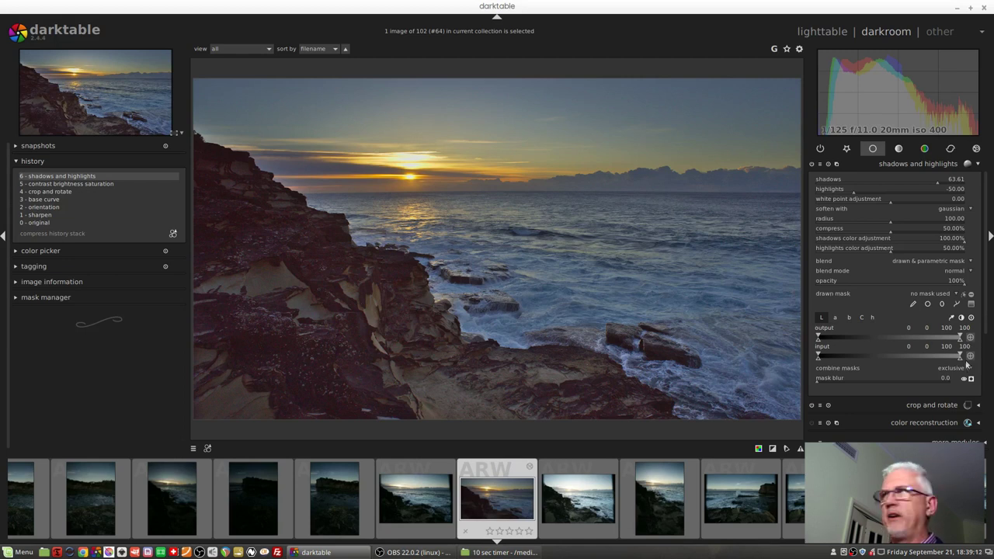
Invert the parametric mask polarity to combine inclusively, and draw a closed path along the left rock edge
left_click(961, 319)
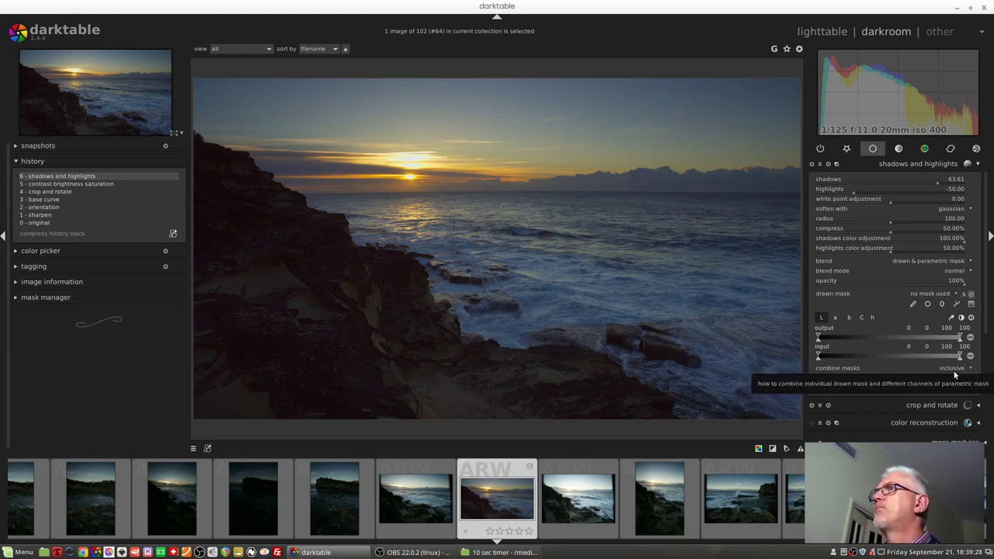
left_click(957, 304)
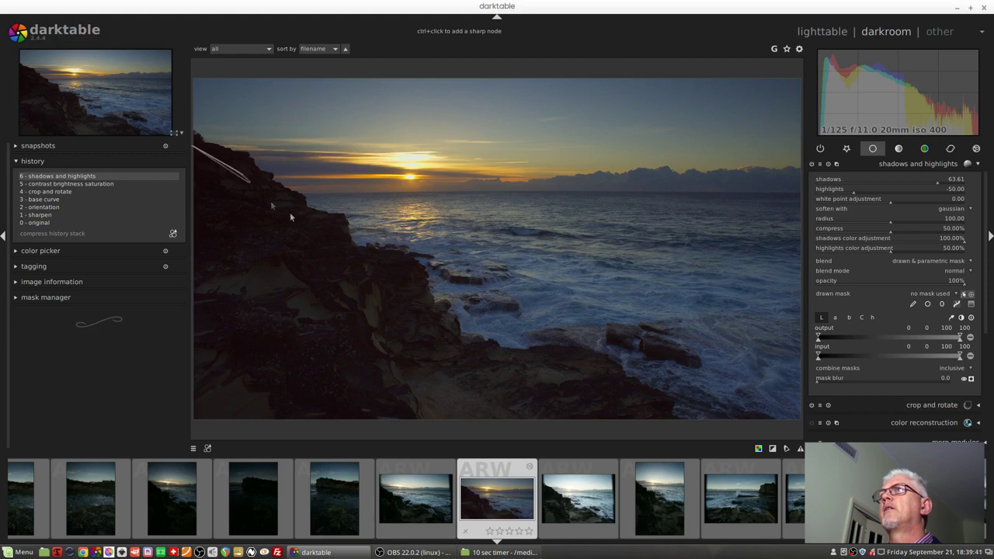
left_click(410, 282)
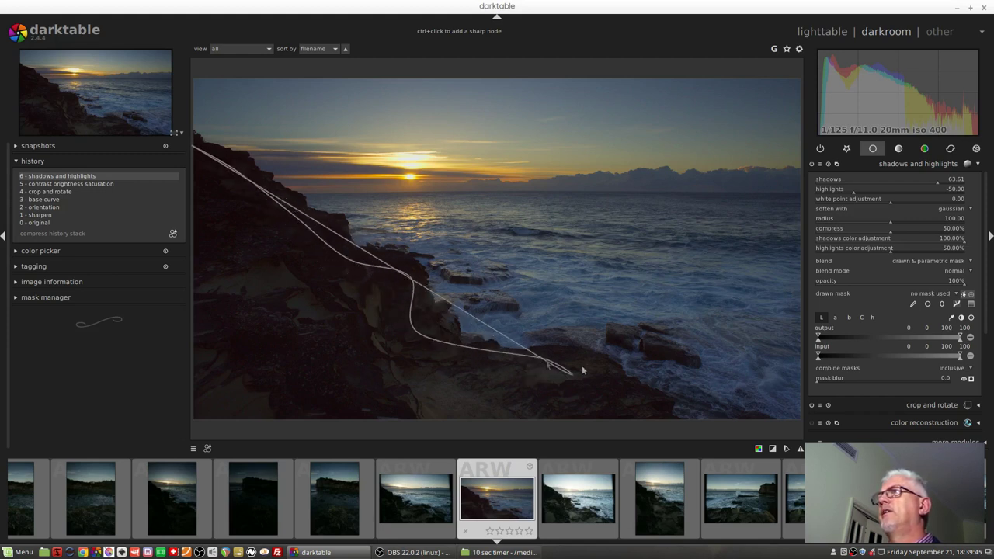
left_click(660, 422)
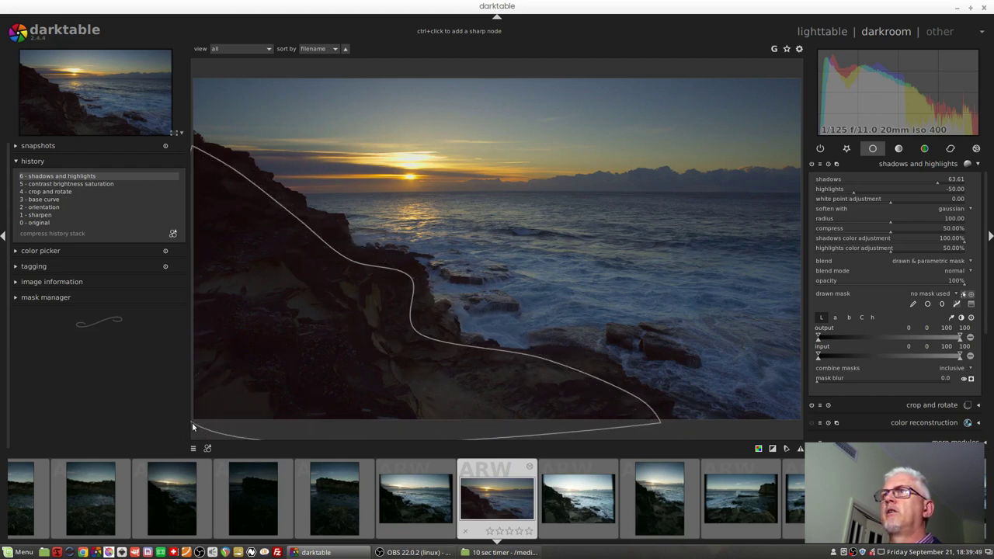
right_click(192, 423)
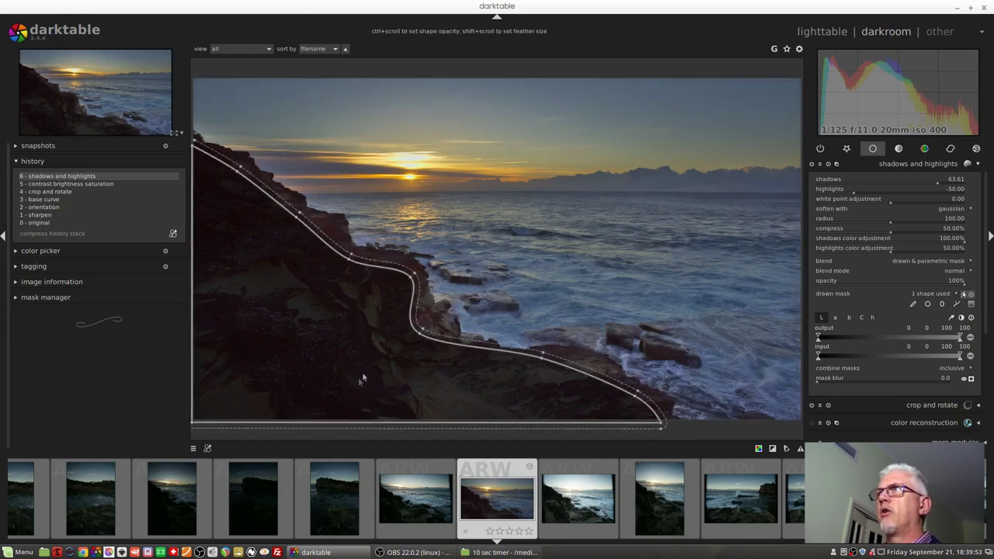
Invert the drawn path's polarity so the mask covers the left cliff rocks, checking with the overlay
left_click(970, 378)
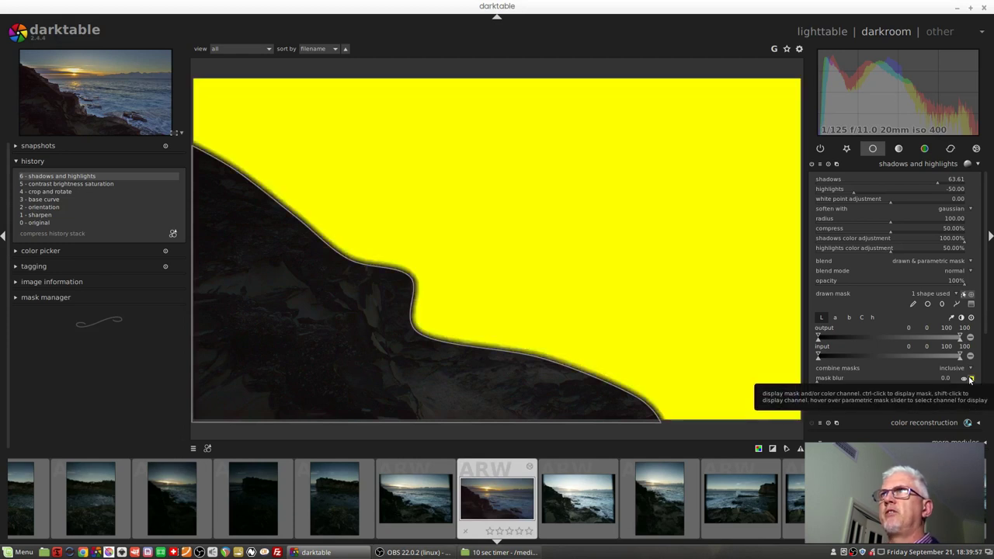
left_click(971, 295)
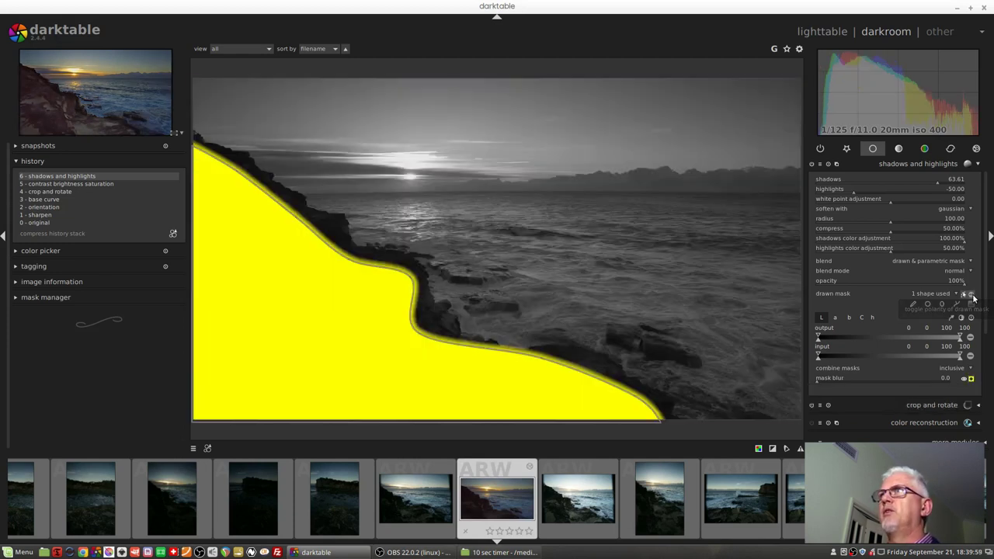
left_click(970, 378)
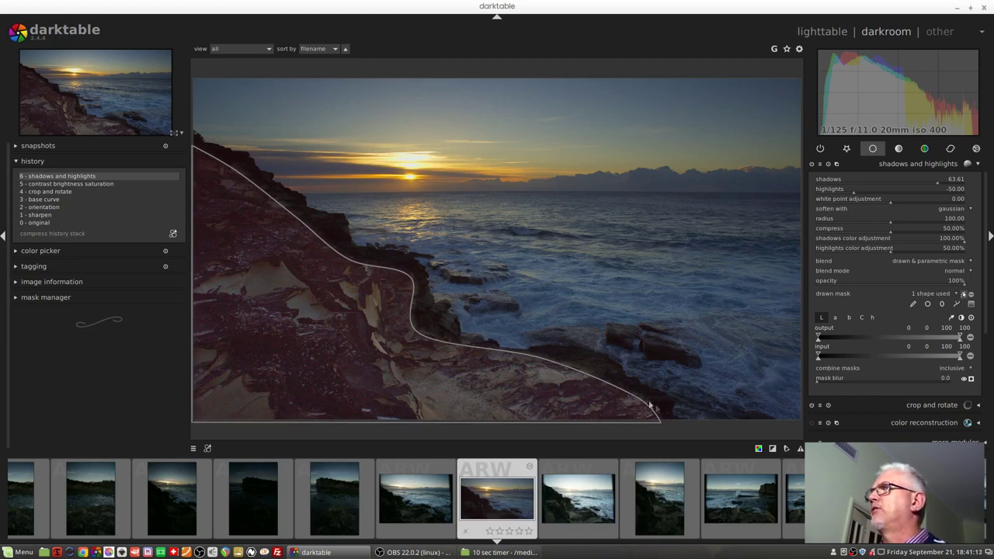
With the mask overlay shown, set the lightness input range's lower ramp to about 7–13 to include the dark shoreline rocks
left_click(971, 379)
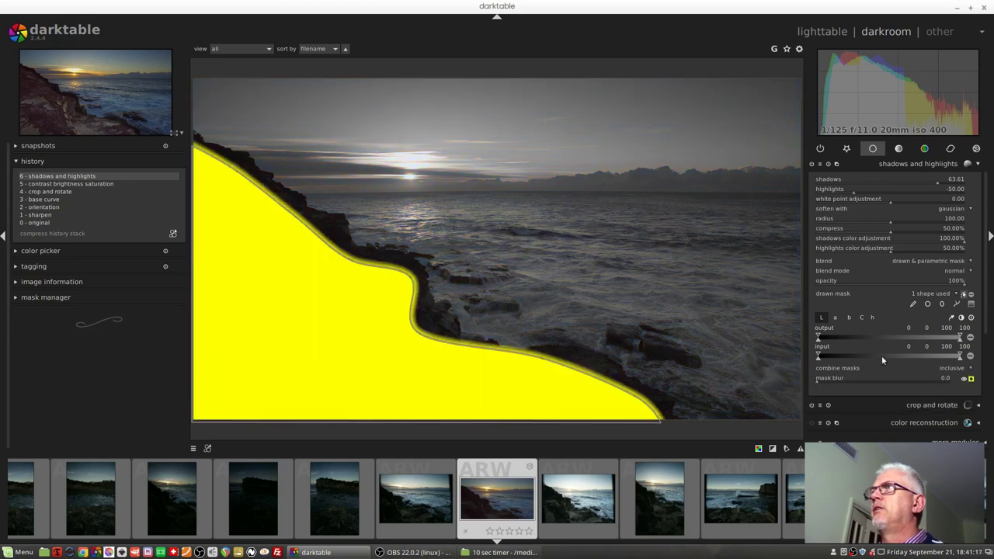
left_click_drag(819, 361, 830, 361)
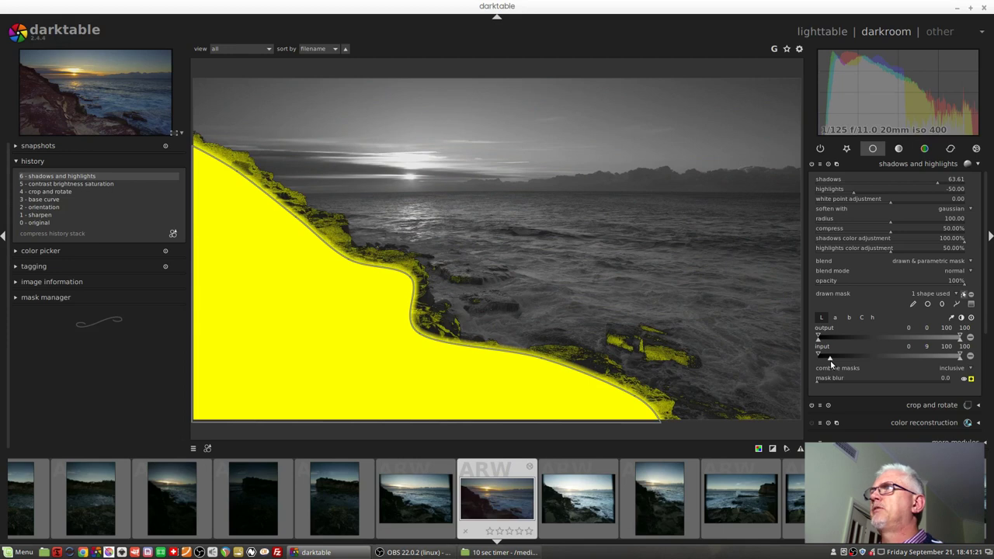
left_click(831, 356)
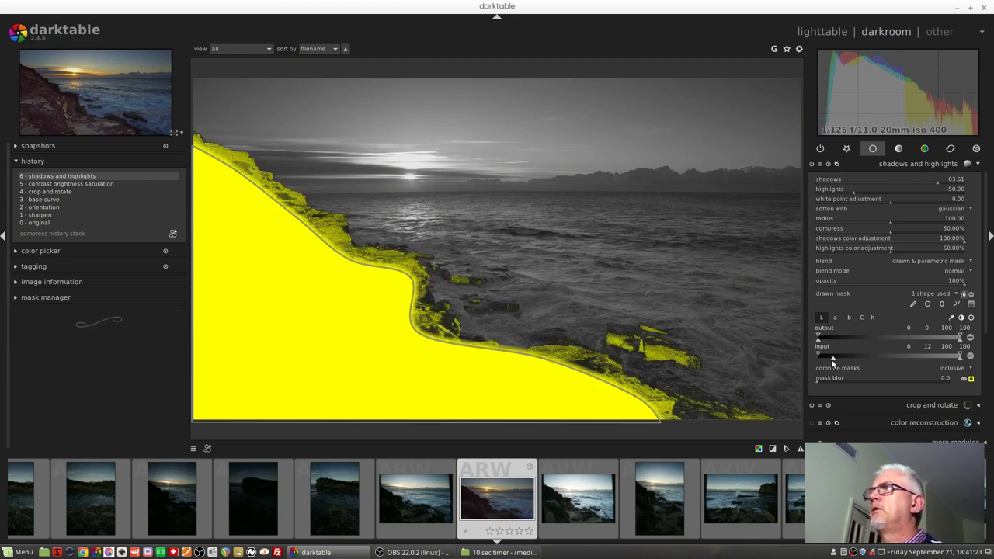
left_click(833, 355)
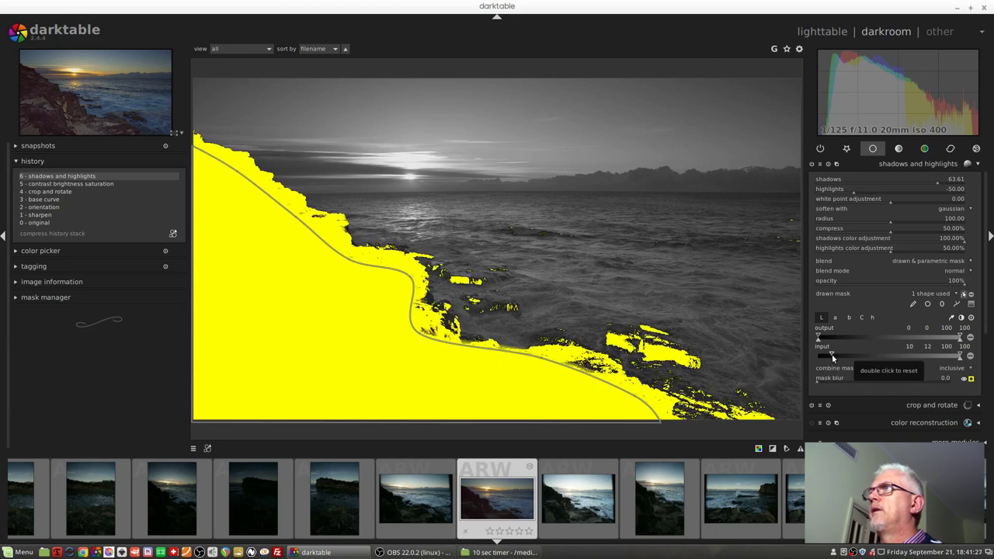
left_click(832, 355)
left_click(839, 356)
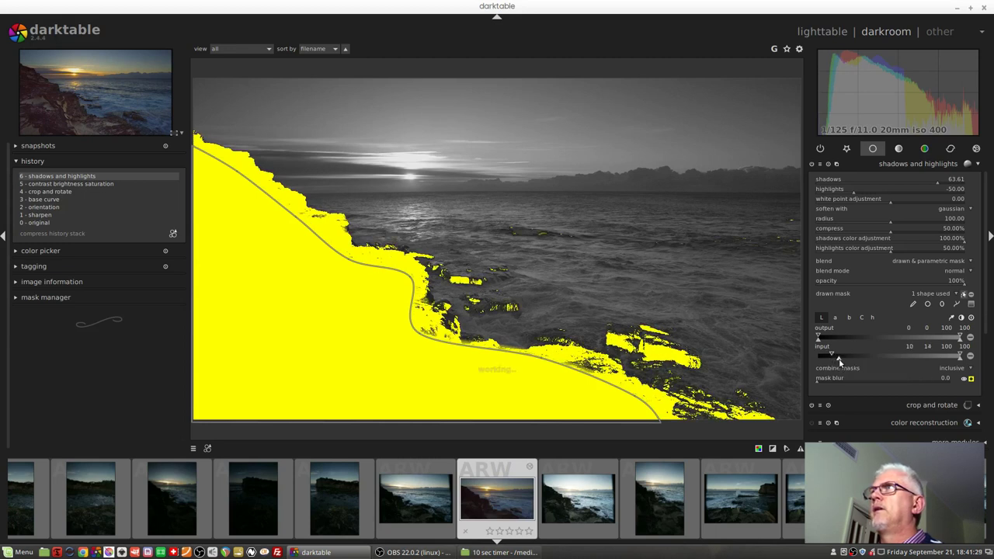
scroll(840, 361, "up", 1)
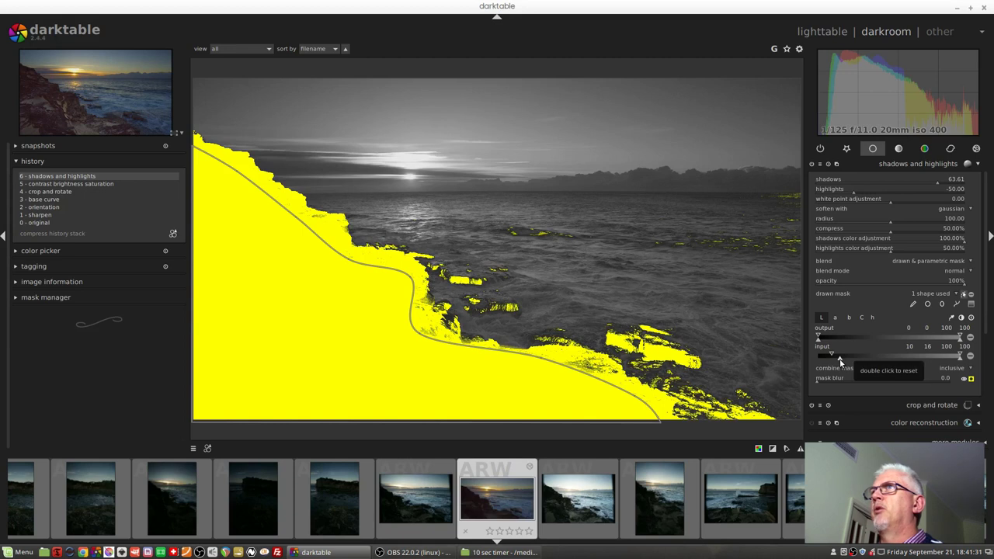
left_click_drag(839, 361, 829, 357)
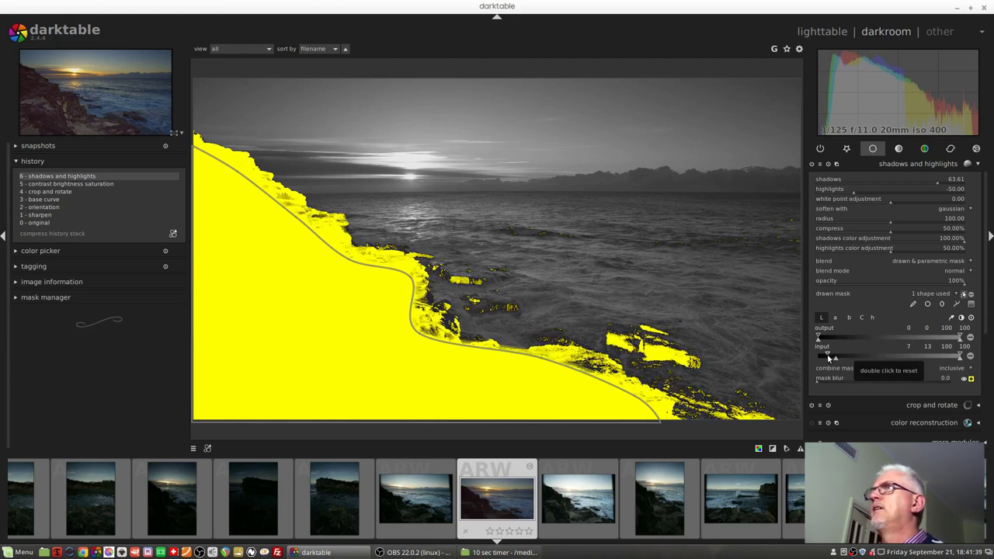
left_click(970, 379)
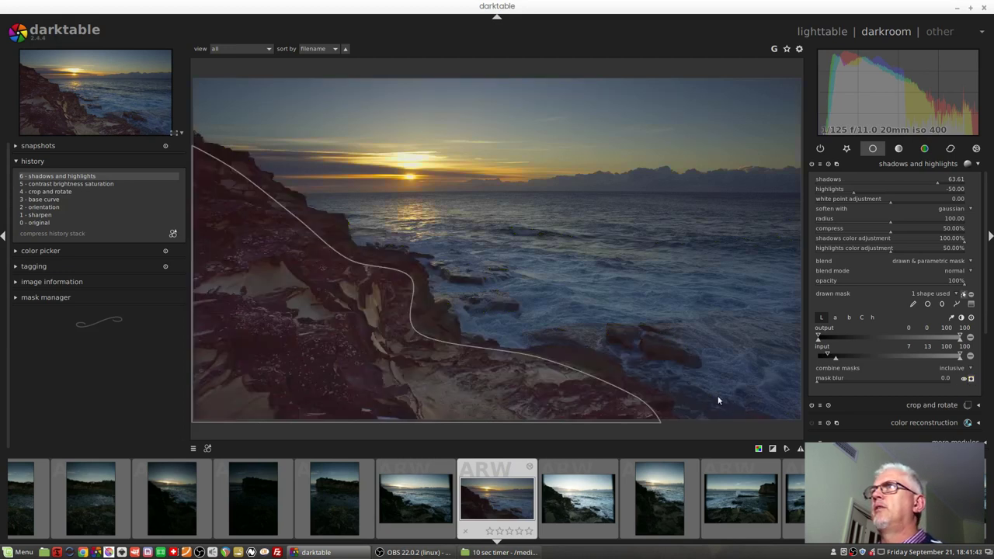
Hide the drawn shape outline and compare shadows and highlights off versus on twice, leaving it enabled
left_click(964, 297)
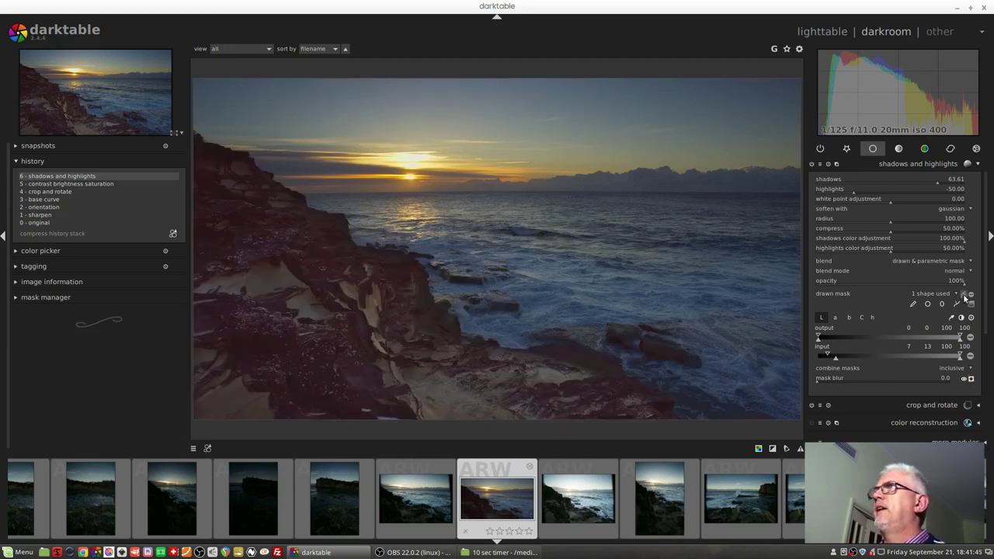
left_click(812, 164)
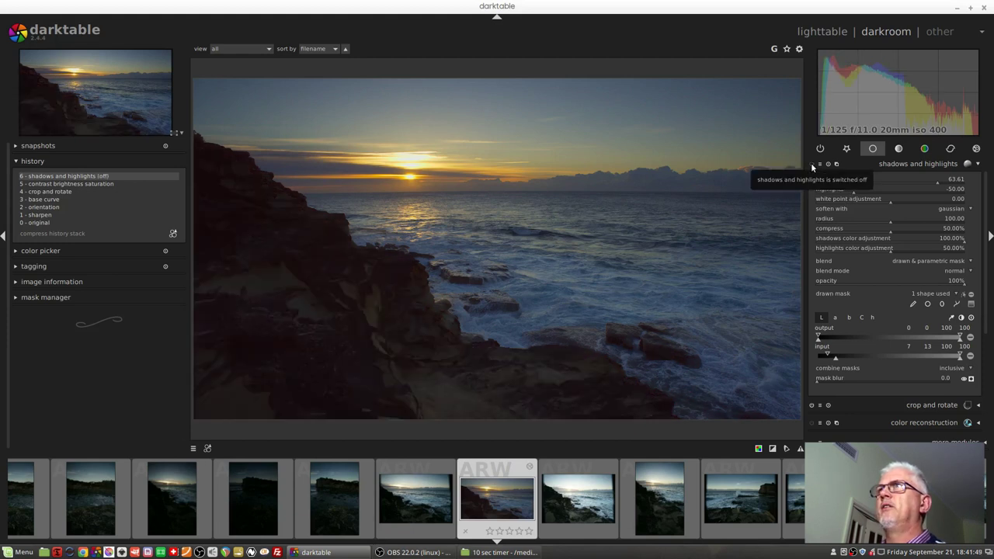
left_click(813, 165)
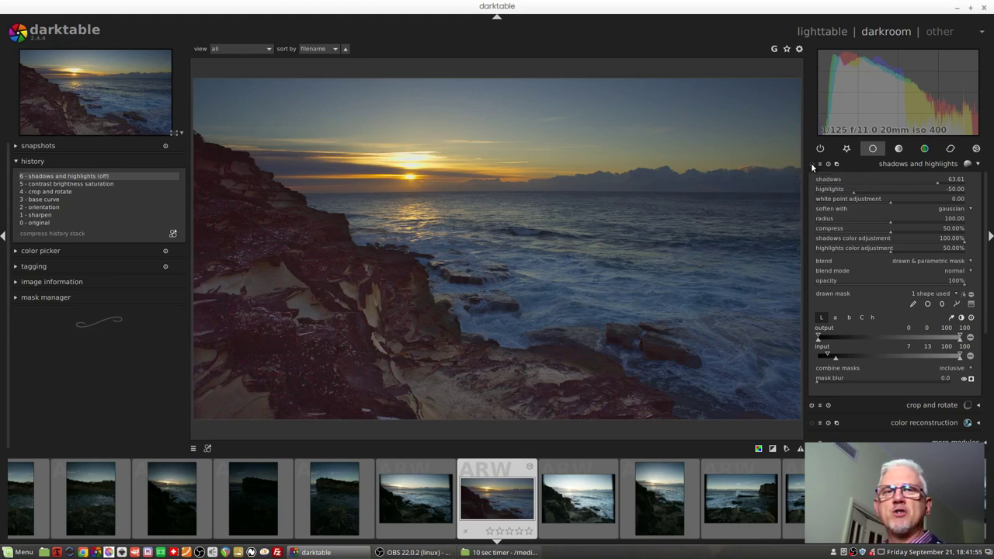
left_click(812, 164)
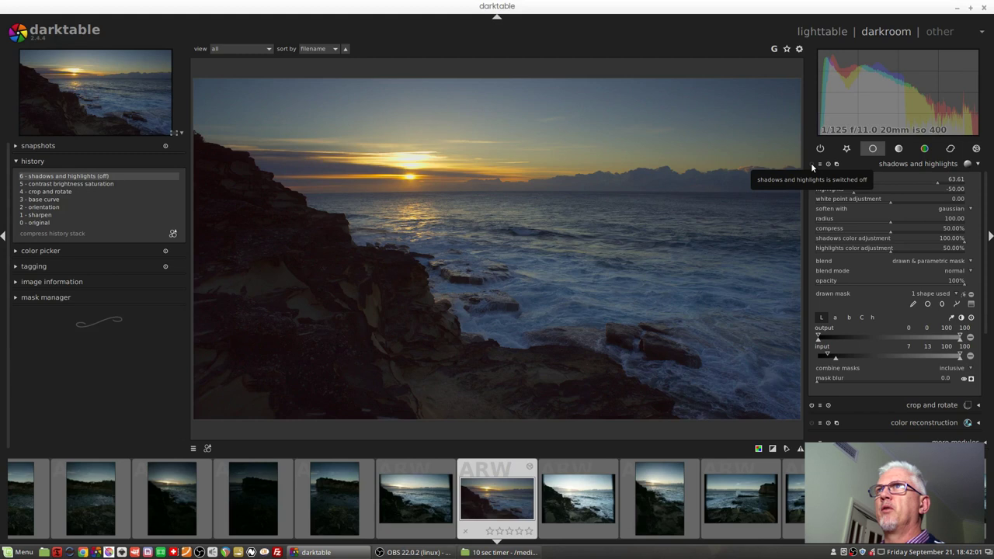
left_click(812, 165)
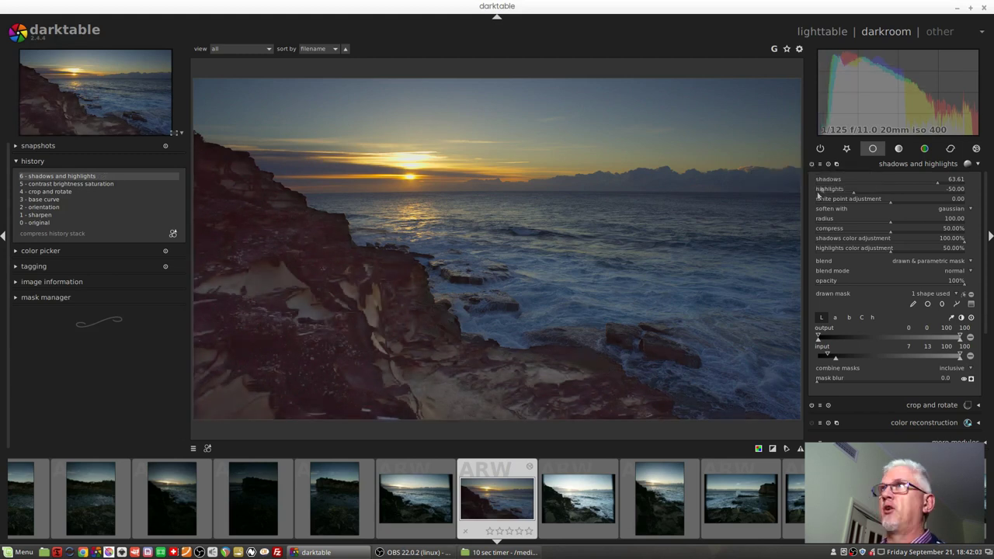